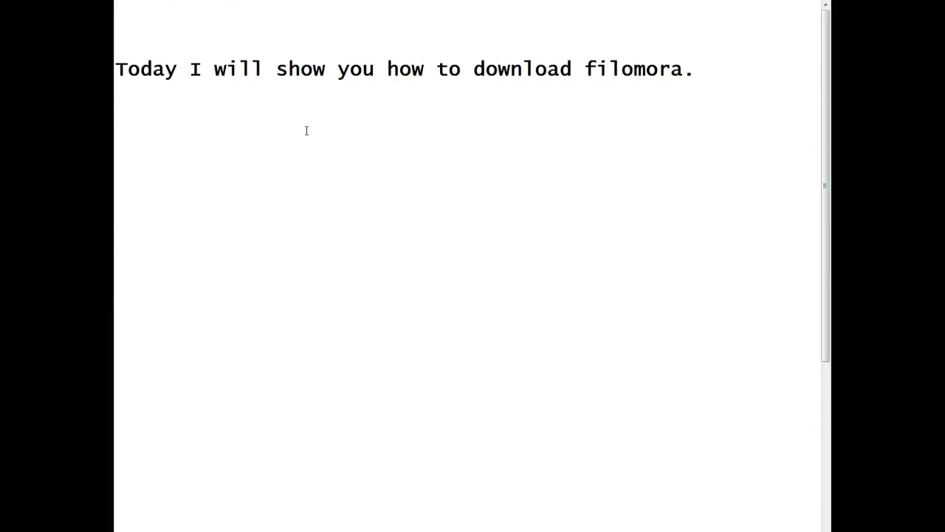
# - Add the line "ofline installer" below the sentence about downloading filomora
pyautogui.moveTo(118, 71); pyautogui.dragTo(701, 72)
pyautogui.click(705, 91)
pyautogui.click(172, 120)
pyautogui.write('ofline ')
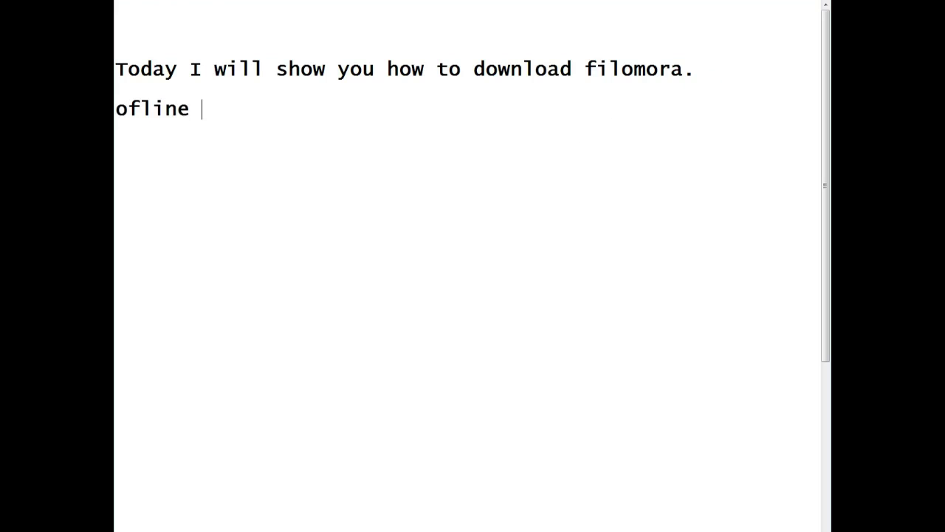
pyautogui.write('installer')
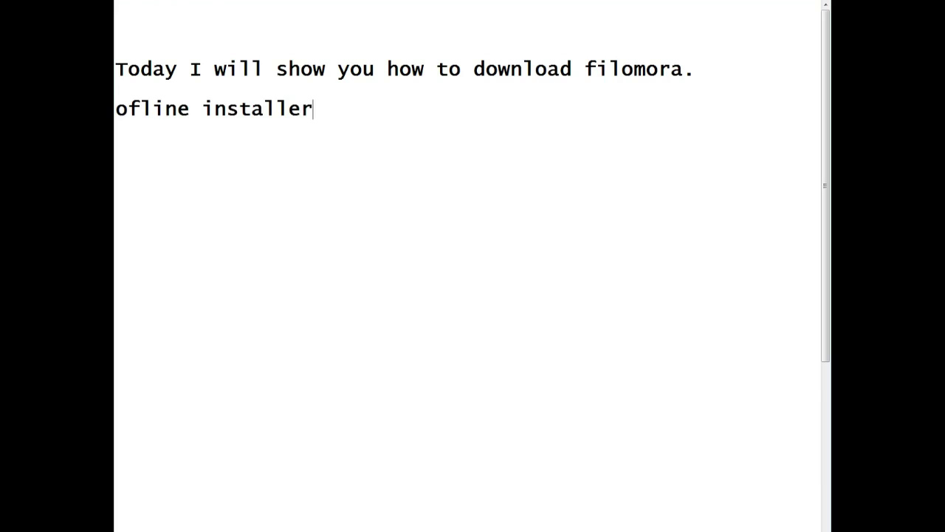
# - Leave a blank line below "ofline installer" and write "So let's get started", followed by a new line
pyautogui.press('Return')
pyautogui.press('Return')
pyautogui.write("So let's get started")
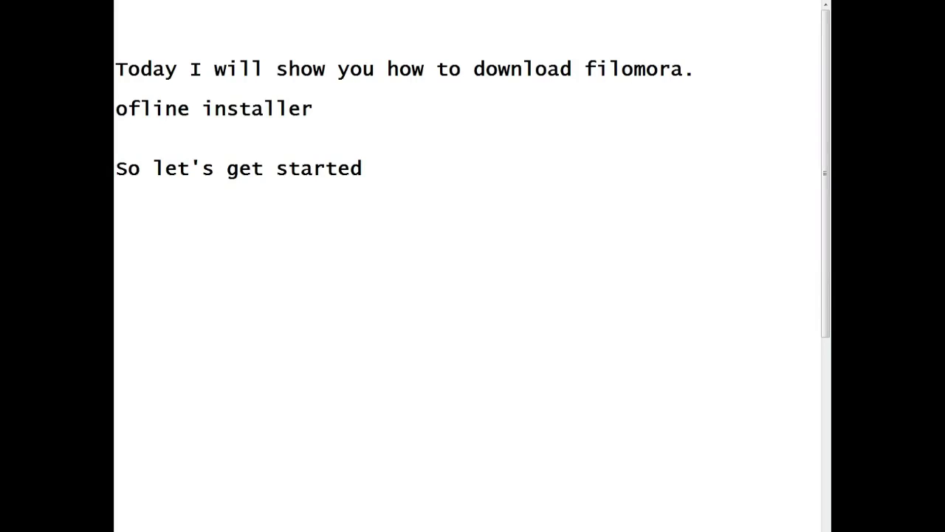
pyautogui.press('Return')
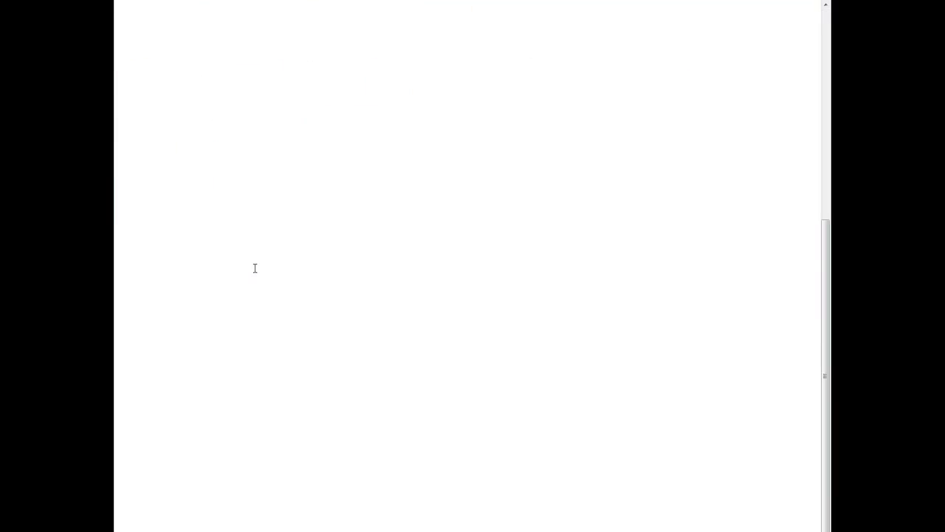
# - Add blank lines below the bit.ly link in the notes and write "link in the discription" above it
pyautogui.scroll(-1, 255, 265)
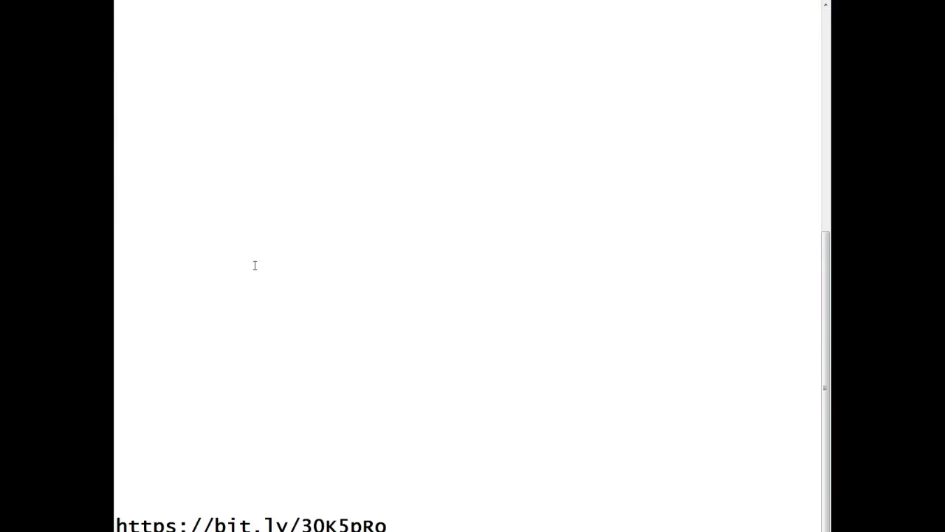
pyautogui.moveTo(411, 526); pyautogui.dragTo(119, 518)
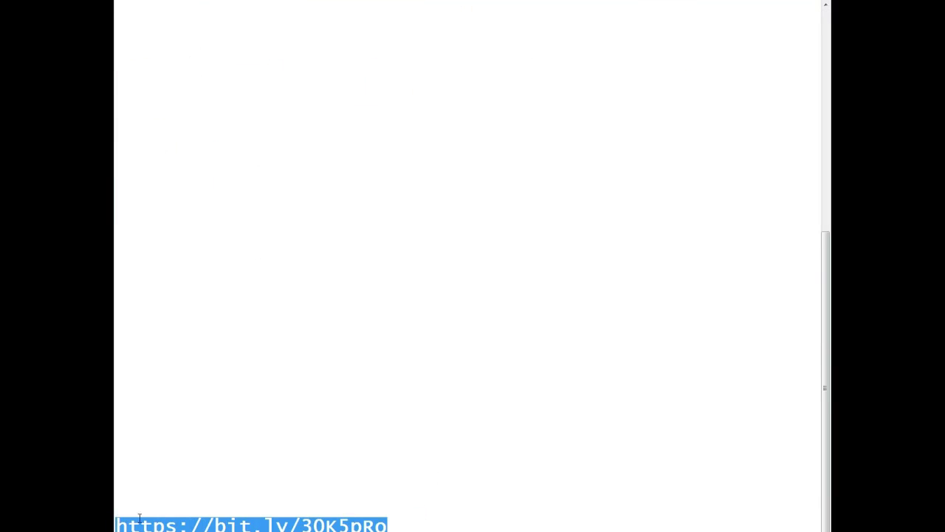
pyautogui.click(433, 527)
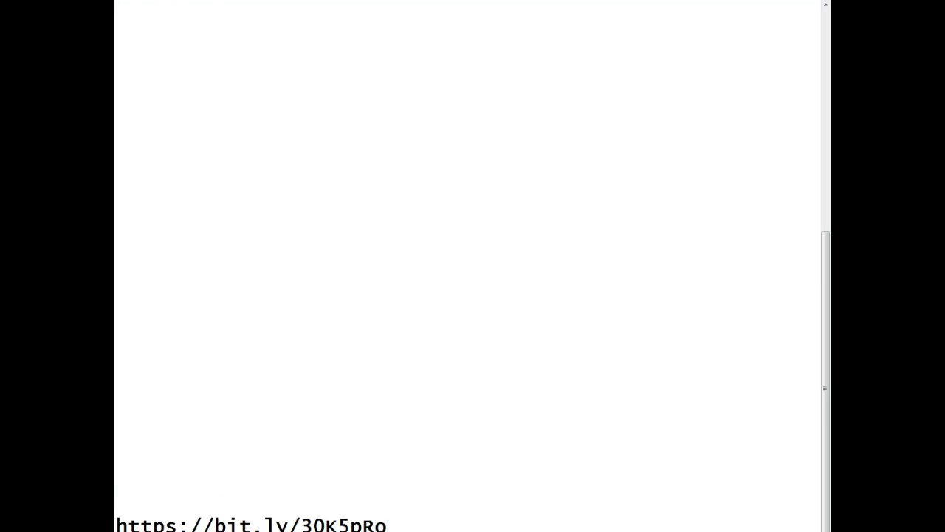
pyautogui.press('Return')
pyautogui.press('Return')
pyautogui.moveTo(391, 443); pyautogui.dragTo(132, 429)
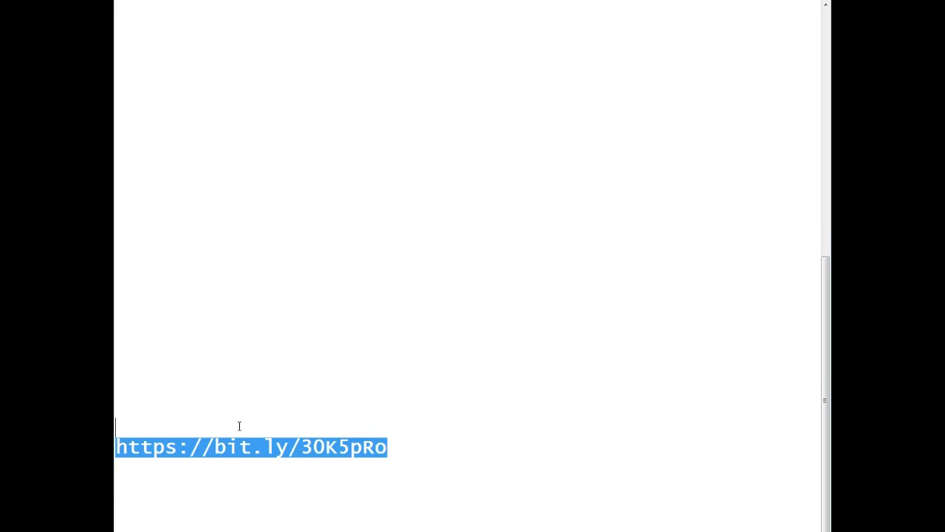
pyautogui.click(466, 438)
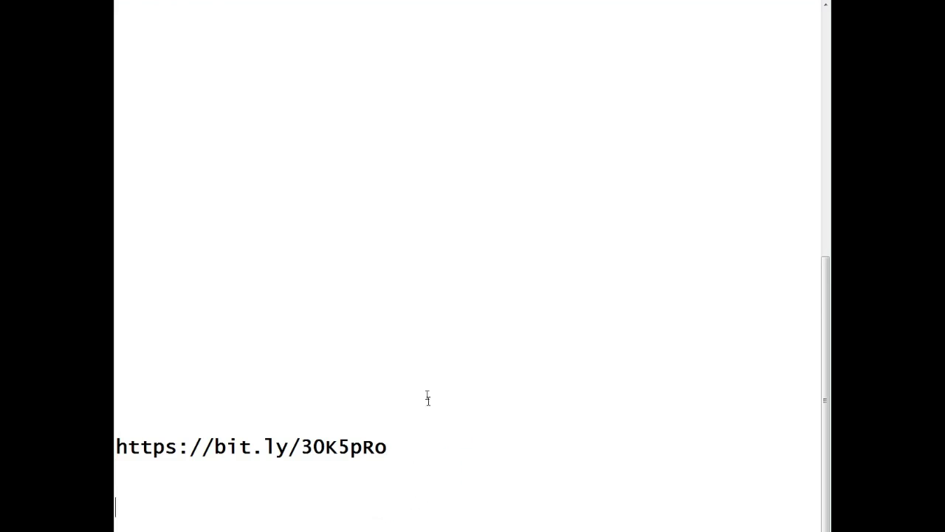
pyautogui.click(273, 232)
pyautogui.write('link in the discription')
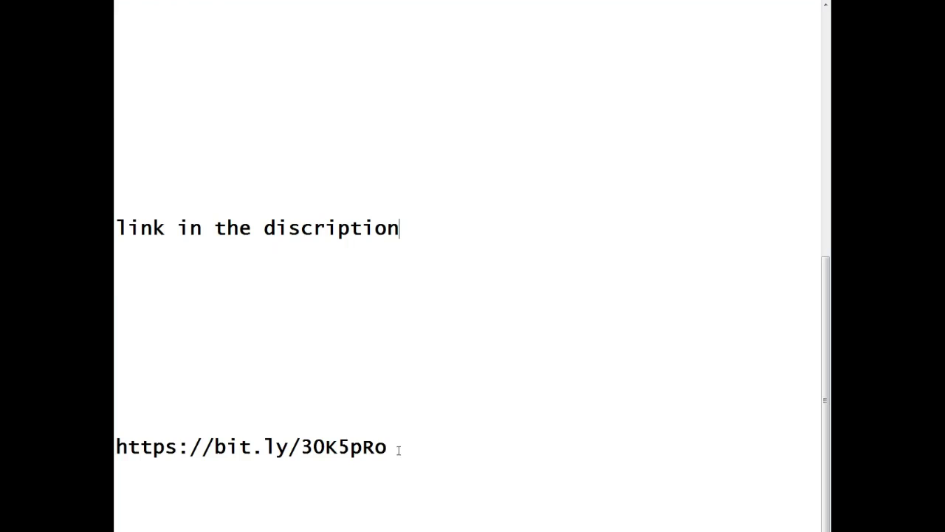
pyautogui.moveTo(391, 447); pyautogui.dragTo(116, 442)
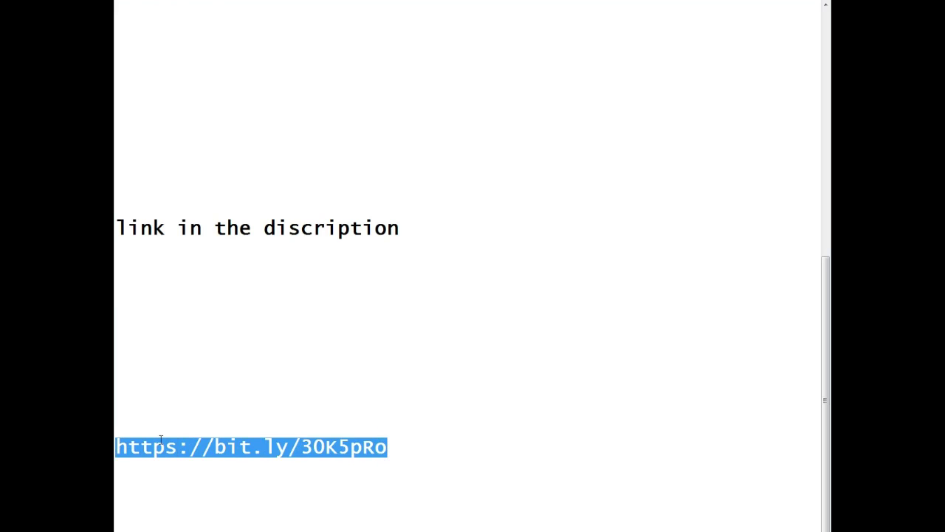
pyautogui.scroll(8, 259, 306)
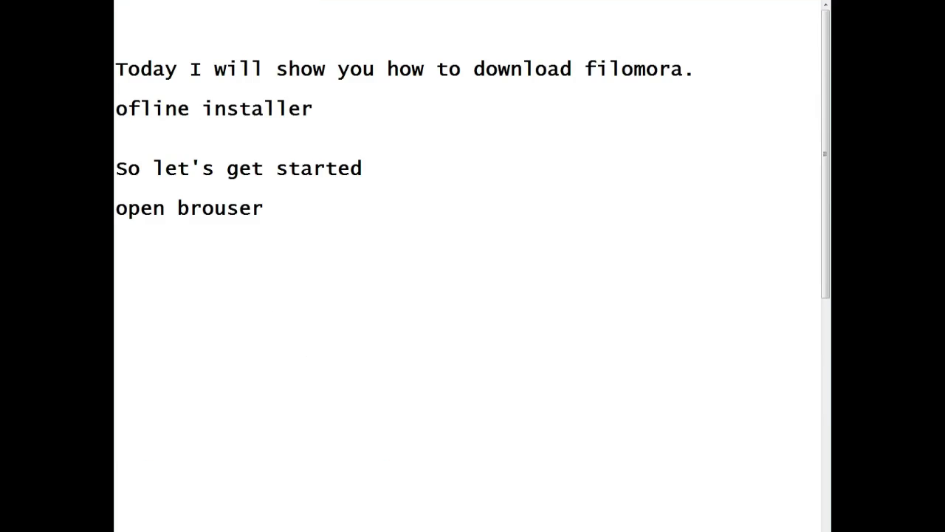
pyautogui.scroll(-8, 262, 417)
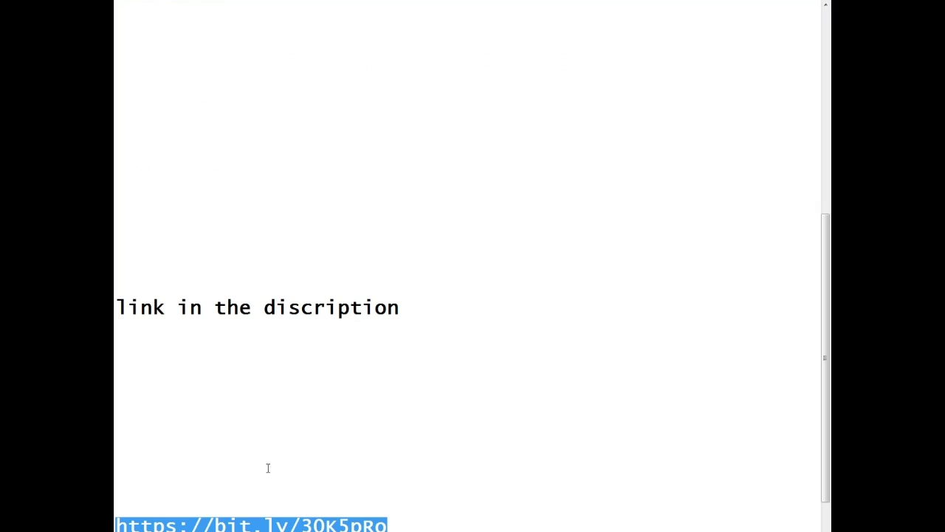
pyautogui.click(467, 10)
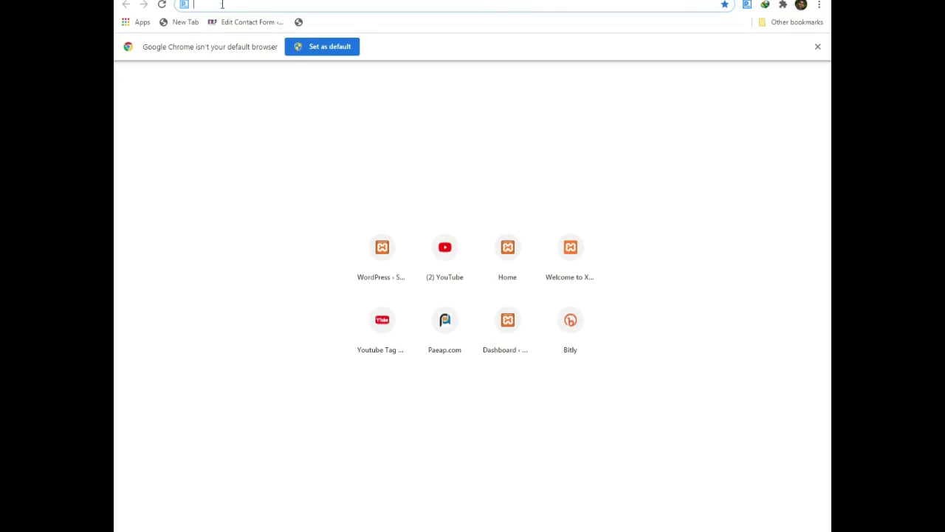
pyautogui.write('https://bit.ly/30K5pRo')
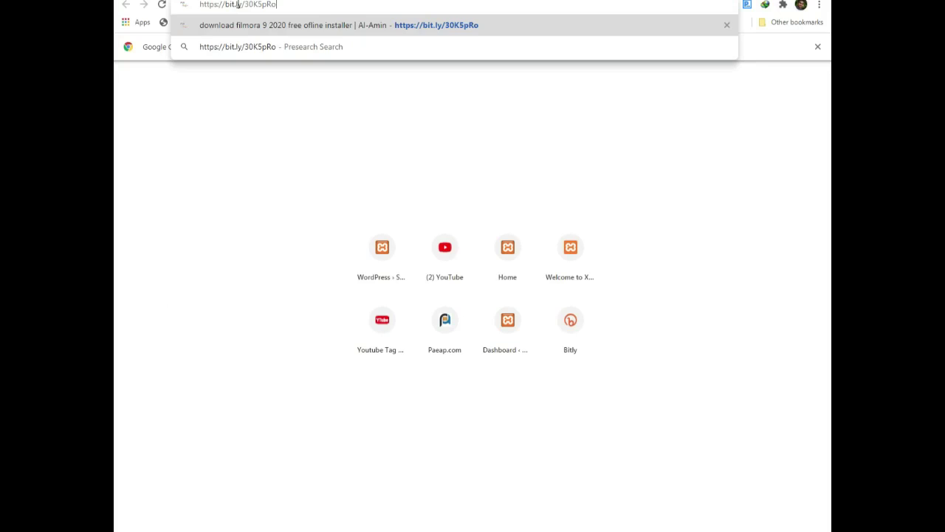
pyautogui.press('Return')
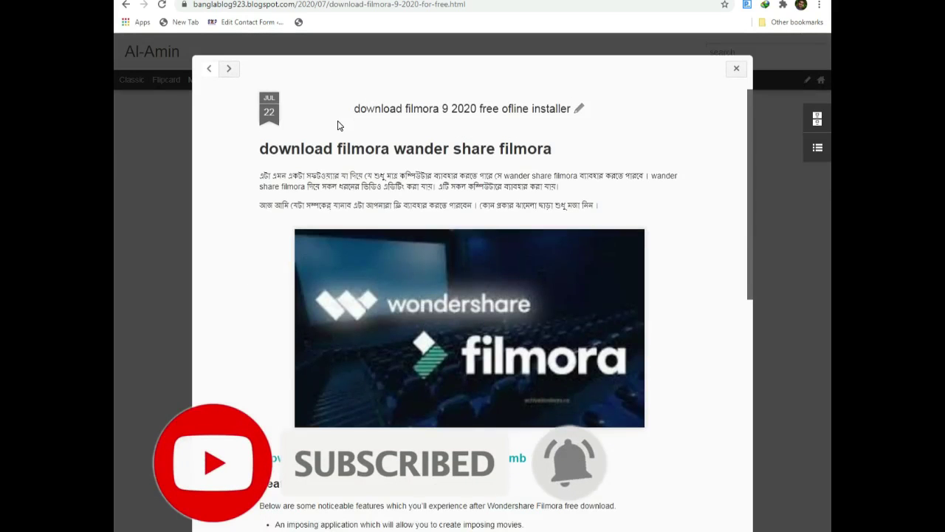
# - Look through the Filmora article's introduction, the Photoshop CS6 Portable link and the start of the features section
pyautogui.scroll(-2, 339, 125)
pyautogui.scroll(2, 246, 234)
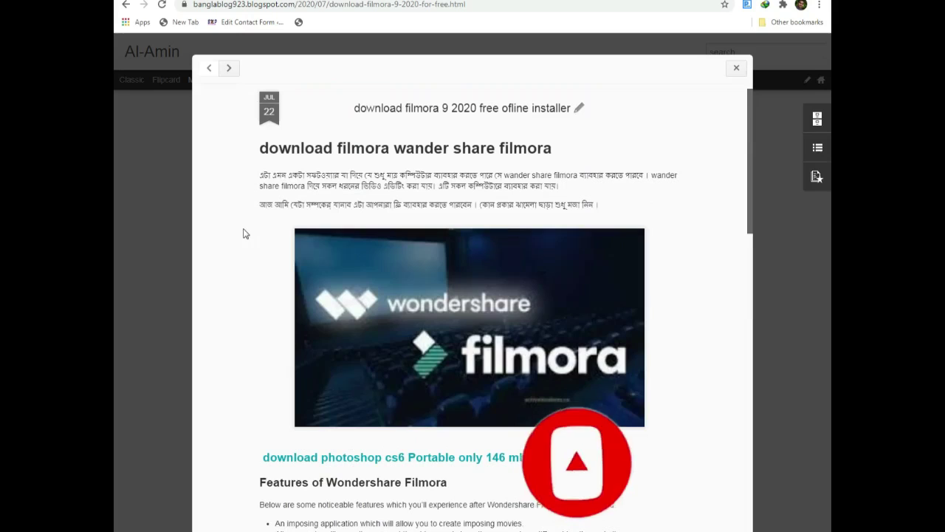
pyautogui.moveTo(259, 176); pyautogui.dragTo(632, 230)
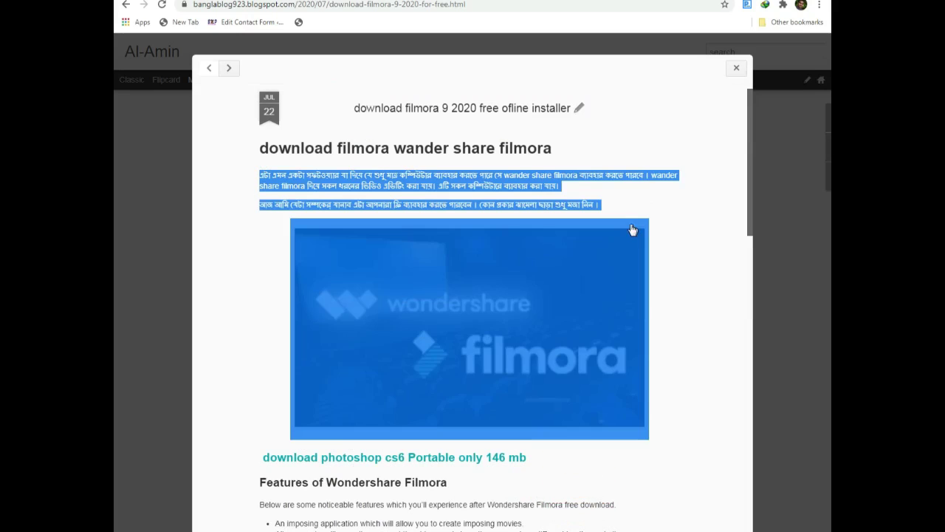
pyautogui.scroll(-3, 472, 296)
pyautogui.click(281, 249)
pyautogui.moveTo(262, 255); pyautogui.dragTo(447, 256)
pyautogui.moveTo(561, 229); pyautogui.dragTo(249, 258)
pyautogui.click(517, 269)
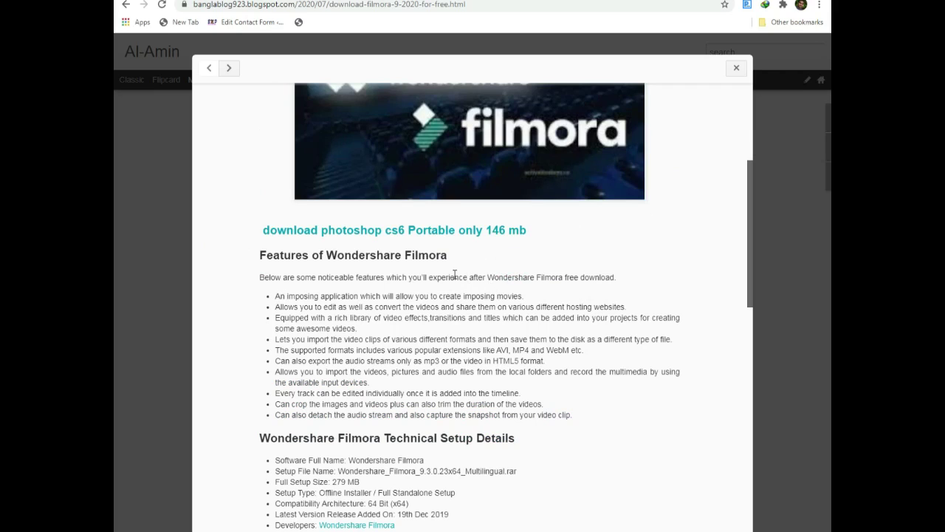
pyautogui.moveTo(254, 221); pyautogui.dragTo(559, 242)
pyautogui.press('Escape')
# - Mark the software name, setup file name, setup size, 64 Bit architecture and release date in the technical setup details with red boxes
pyautogui.scroll(-4, 274, 294)
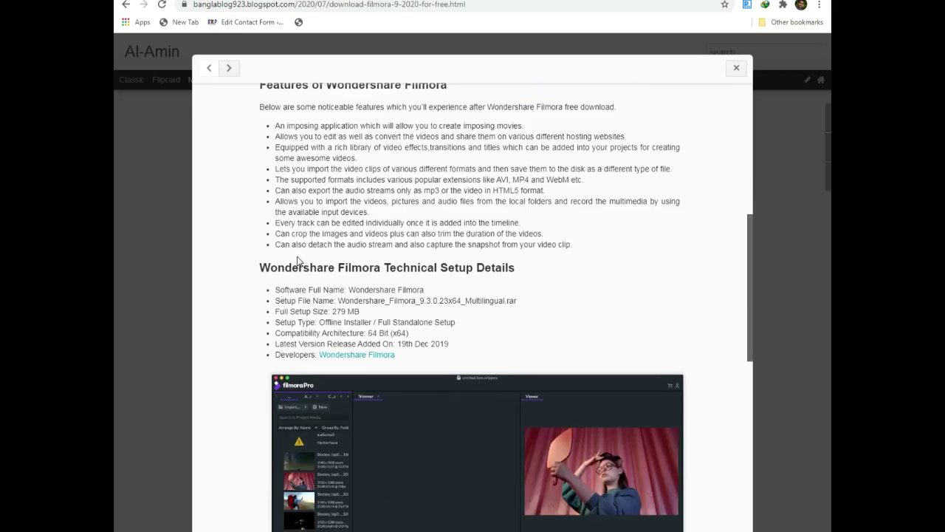
pyautogui.scroll(-1, 391, 236)
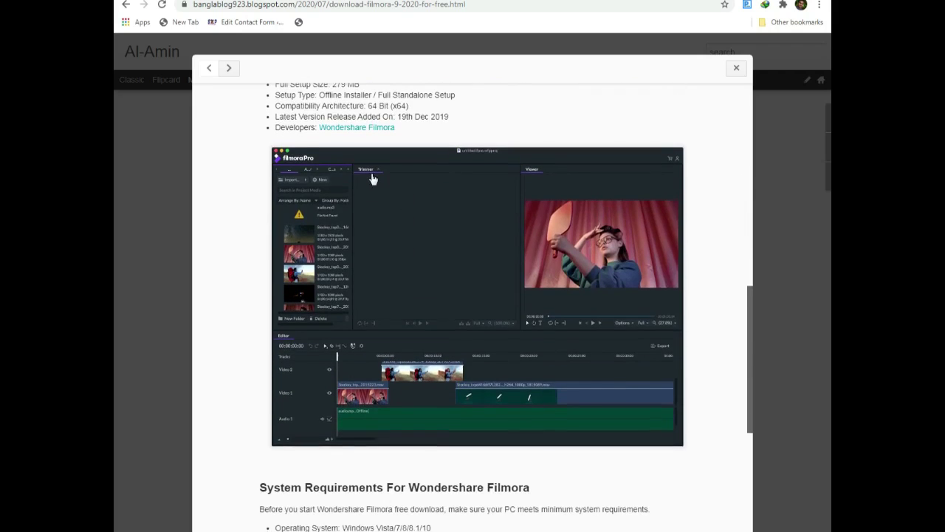
pyautogui.scroll(1, 369, 175)
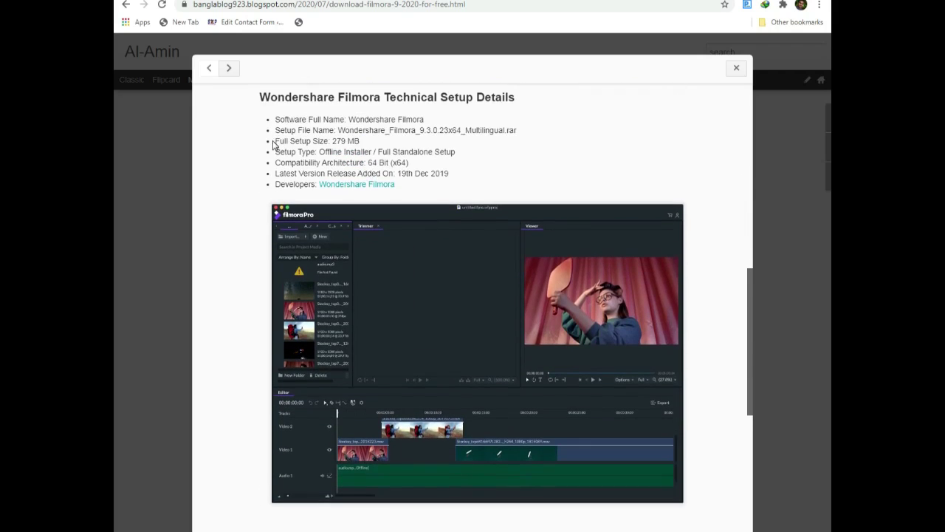
pyautogui.moveTo(262, 110); pyautogui.dragTo(423, 122)
pyautogui.moveTo(260, 110); pyautogui.dragTo(436, 124)
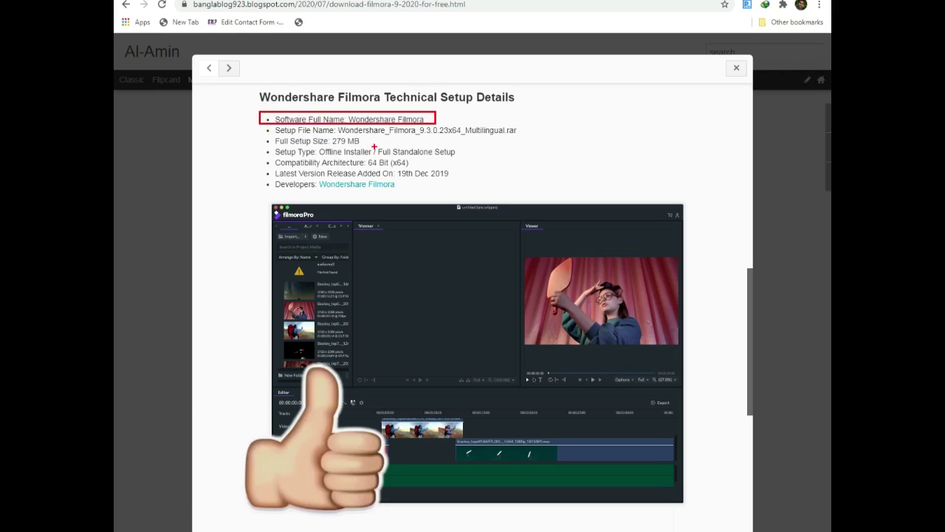
pyautogui.moveTo(257, 135); pyautogui.dragTo(371, 147)
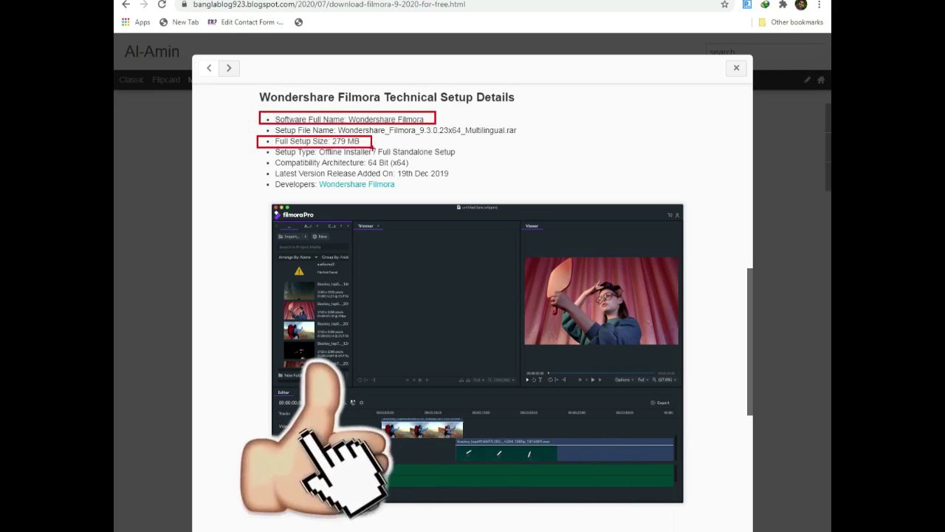
pyautogui.moveTo(530, 124); pyautogui.dragTo(262, 134)
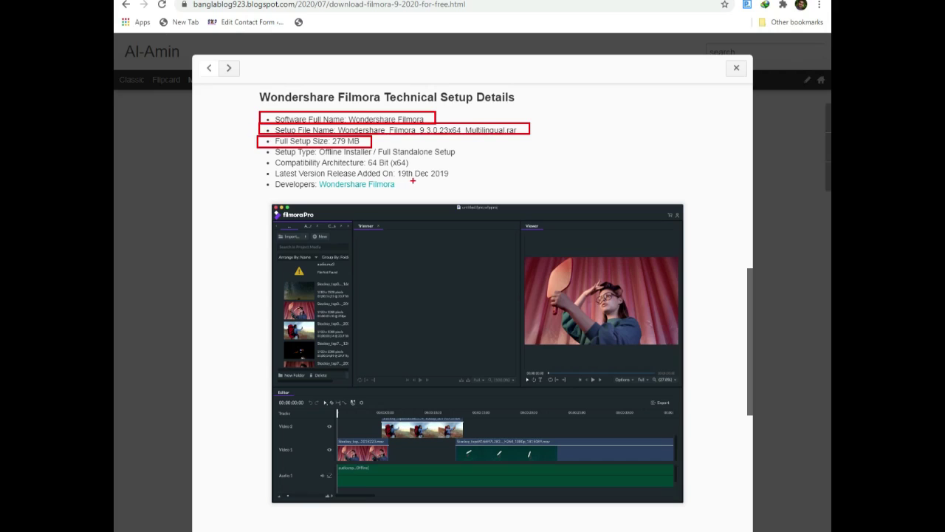
pyautogui.moveTo(413, 156); pyautogui.dragTo(357, 167)
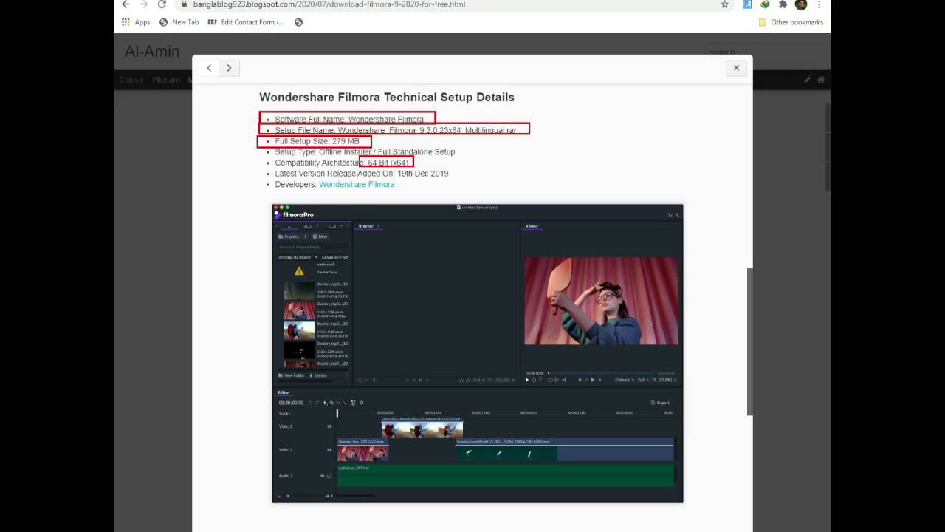
pyautogui.moveTo(460, 163); pyautogui.dragTo(390, 180)
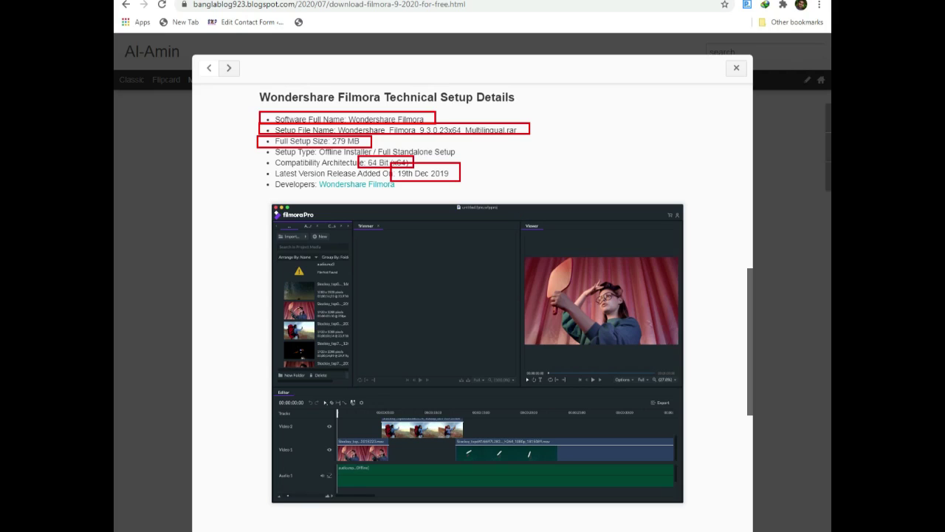
# - Mark the operating system, memory, disk space and processor entries under System Requirements with red boxes, and clear the marks
pyautogui.scroll(-5, 222, 149)
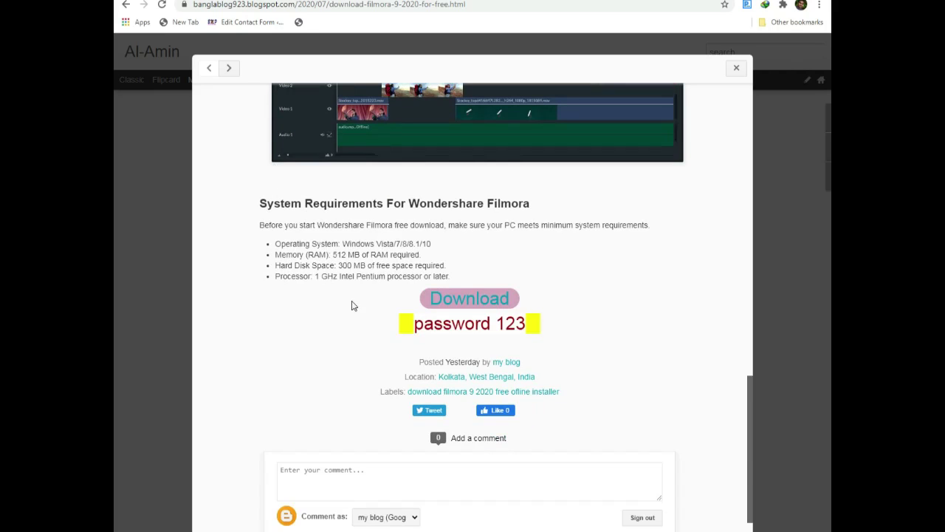
pyautogui.scroll(-1, 347, 275)
pyautogui.hotkey('ctrl', '2')
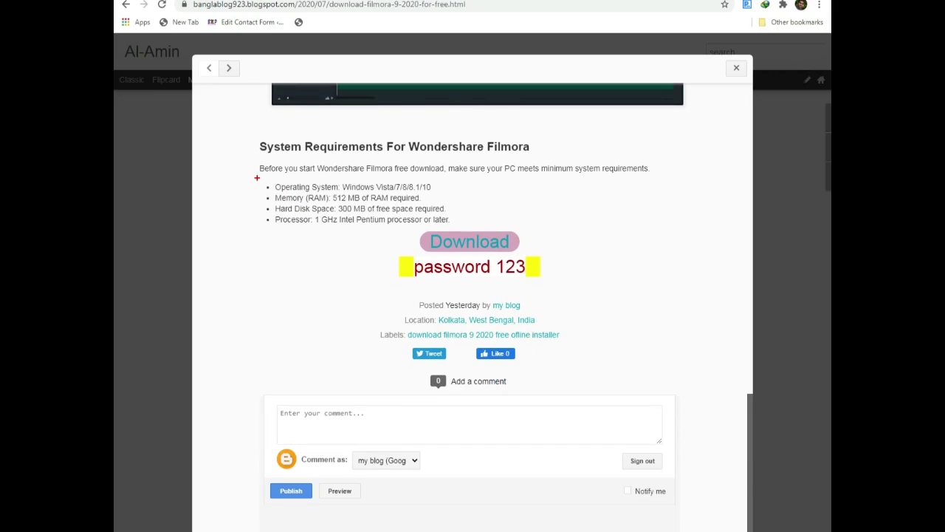
pyautogui.moveTo(258, 180); pyautogui.dragTo(451, 193)
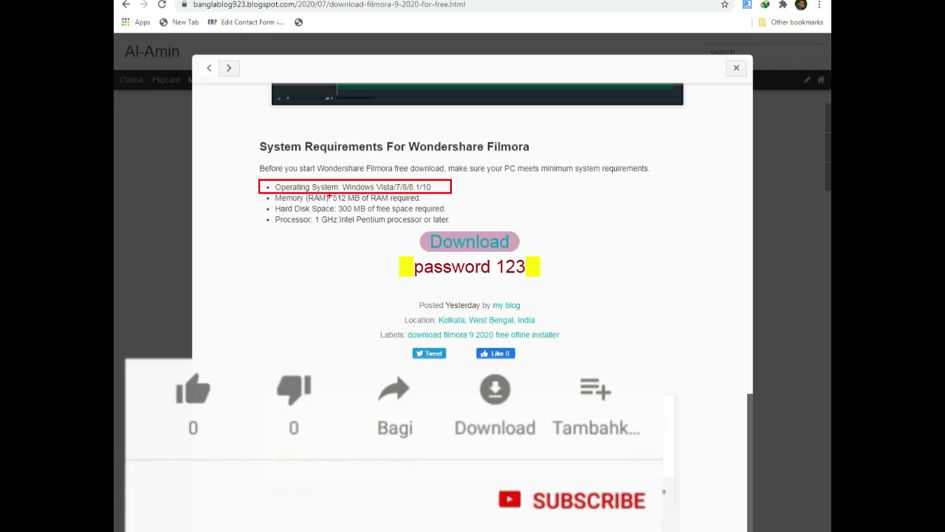
pyautogui.moveTo(331, 194); pyautogui.dragTo(377, 212)
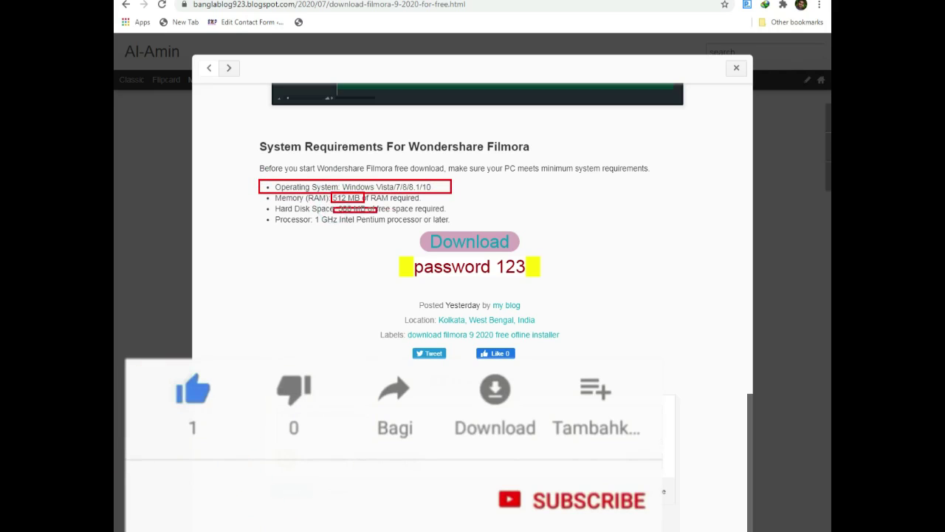
pyautogui.moveTo(302, 212); pyautogui.dragTo(405, 227)
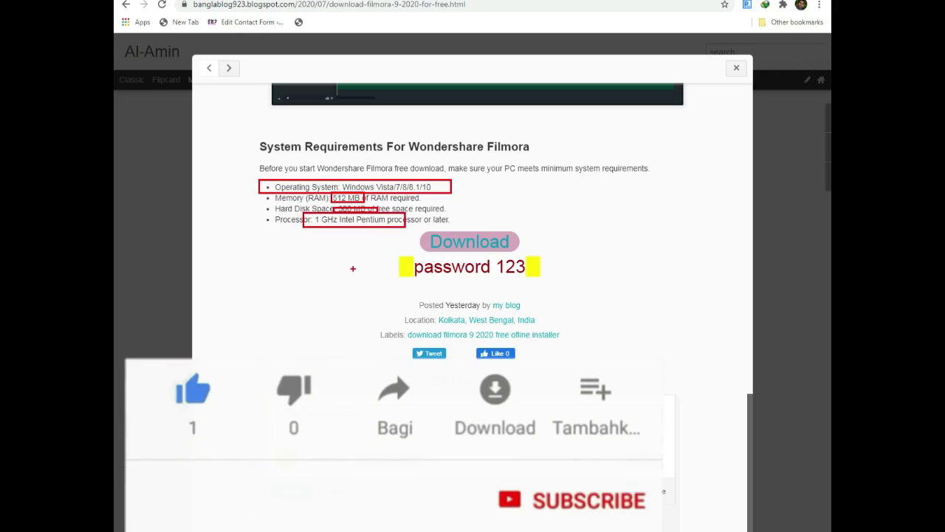
pyautogui.press('Escape')
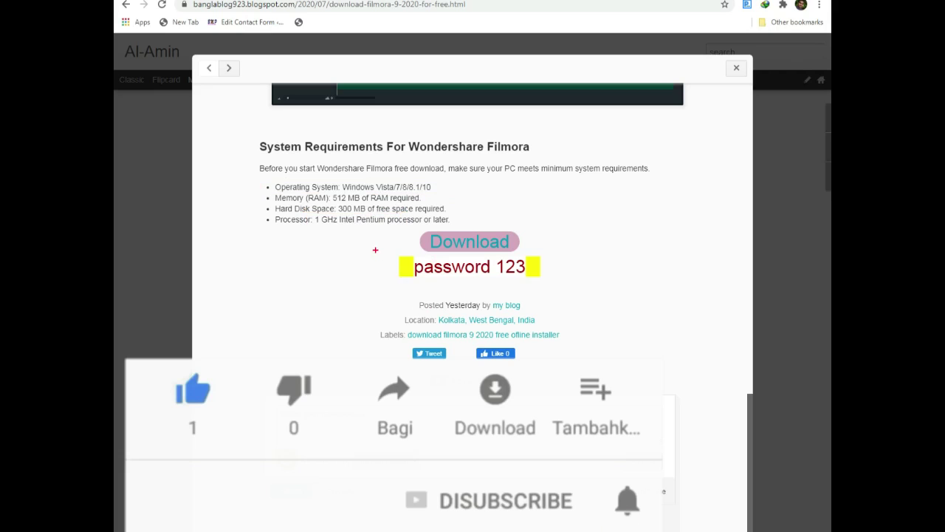
# - Mark the password line below the Download link with a red box and its value with a second box, and clear both marks
pyautogui.moveTo(376, 254)
pyautogui.mouseDown()
pyautogui.moveTo(473, 283)
pyautogui.moveTo(556, 285)
pyautogui.mouseUp()
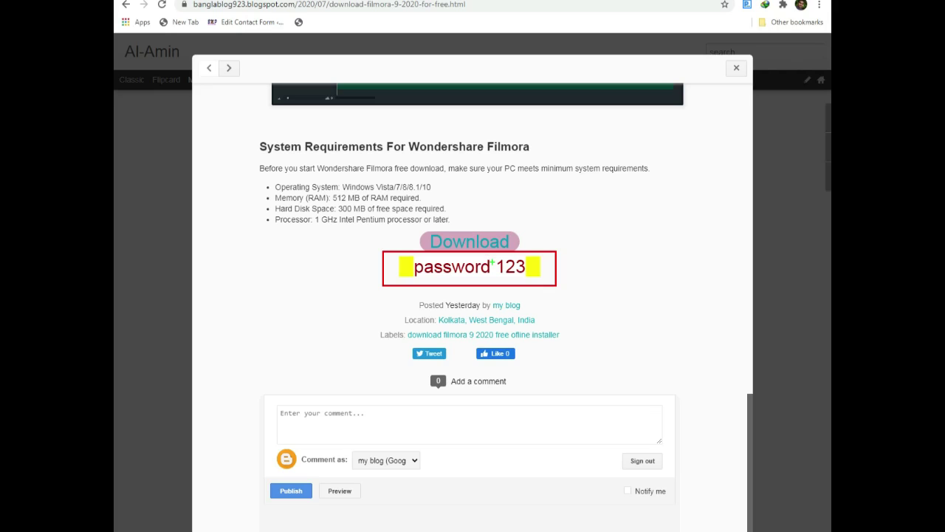
pyautogui.moveTo(492, 263); pyautogui.dragTo(539, 280)
pyautogui.press('Escape')
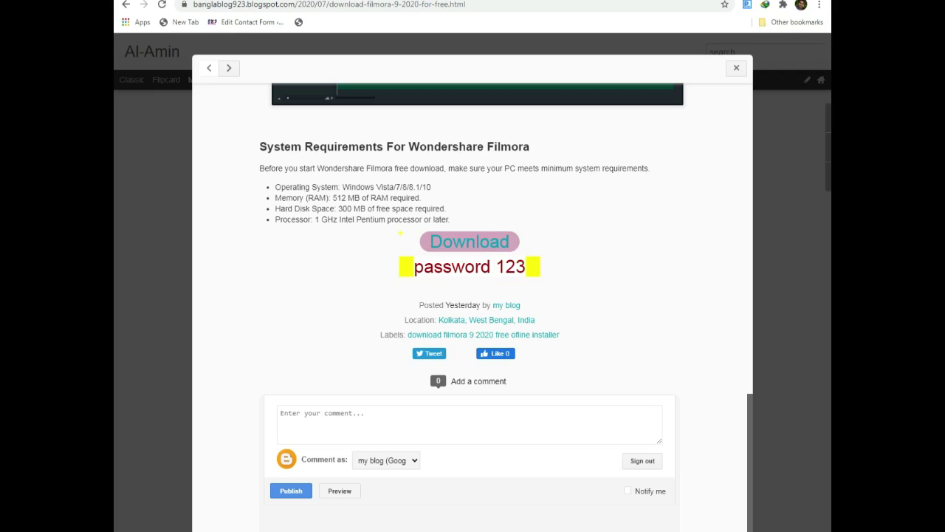
# - Mark the Download link and the password line with a yellow box, and box the link text separately
pyautogui.moveTo(395, 219); pyautogui.dragTo(550, 272)
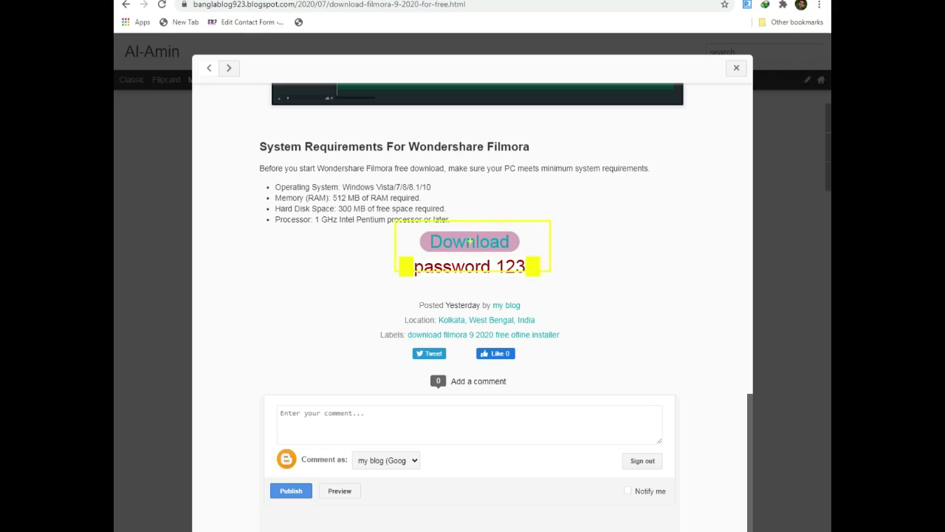
pyautogui.moveTo(426, 232); pyautogui.dragTo(518, 251)
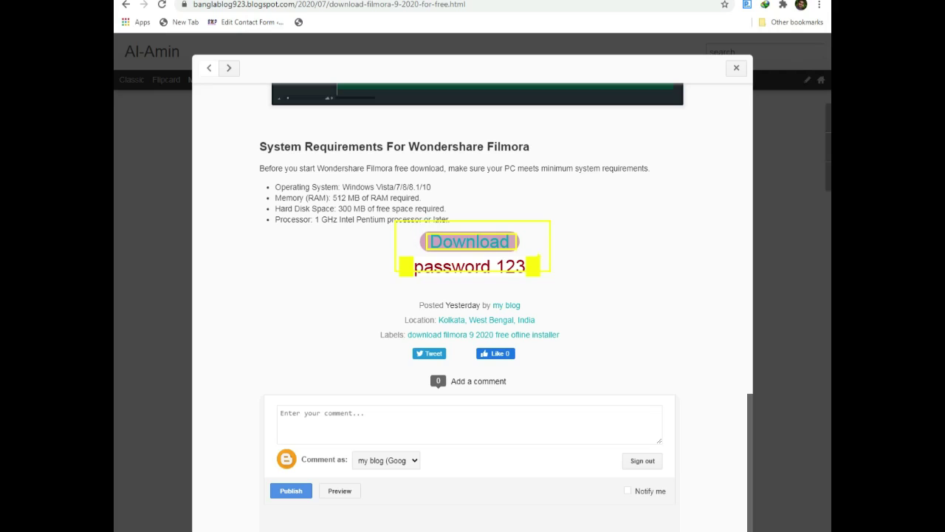
pyautogui.click(539, 256)
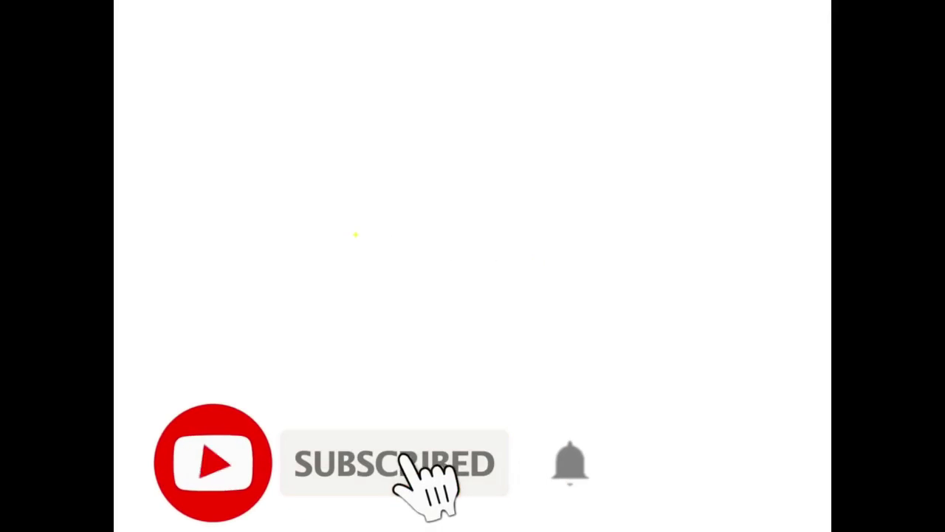
# - Handwrite a short note beginning with "Cli" in yellow on a blank white screen
pyautogui.click(357, 234)
pyautogui.moveTo(367, 230)
pyautogui.mouseDown()
pyautogui.moveTo(323, 295)
pyautogui.moveTo(402, 304)
pyautogui.mouseUp()
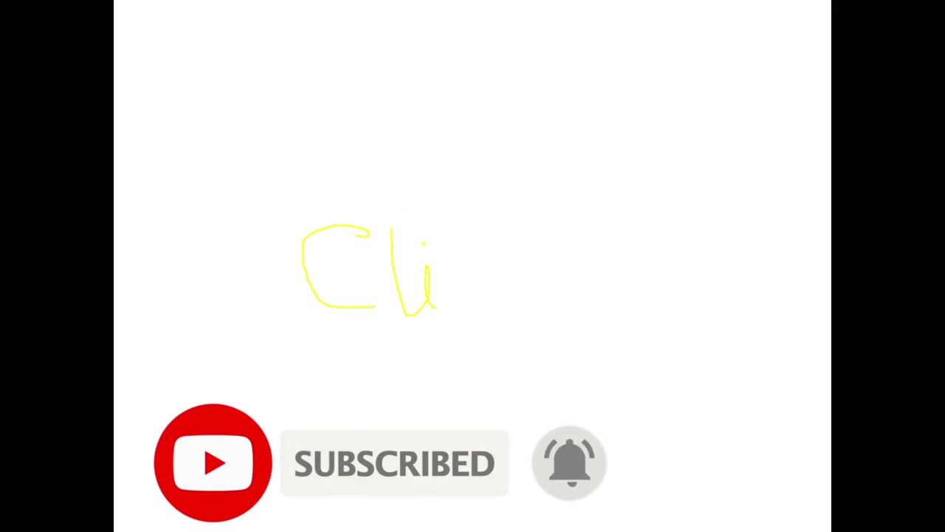
pyautogui.moveTo(481, 240)
pyautogui.mouseDown()
pyautogui.moveTo(455, 248)
pyautogui.moveTo(503, 254)
pyautogui.mouseUp()
pyautogui.moveTo(497, 188)
pyautogui.mouseDown()
pyautogui.moveTo(513, 256)
pyautogui.moveTo(554, 238)
pyautogui.moveTo(584, 301)
pyautogui.mouseUp()
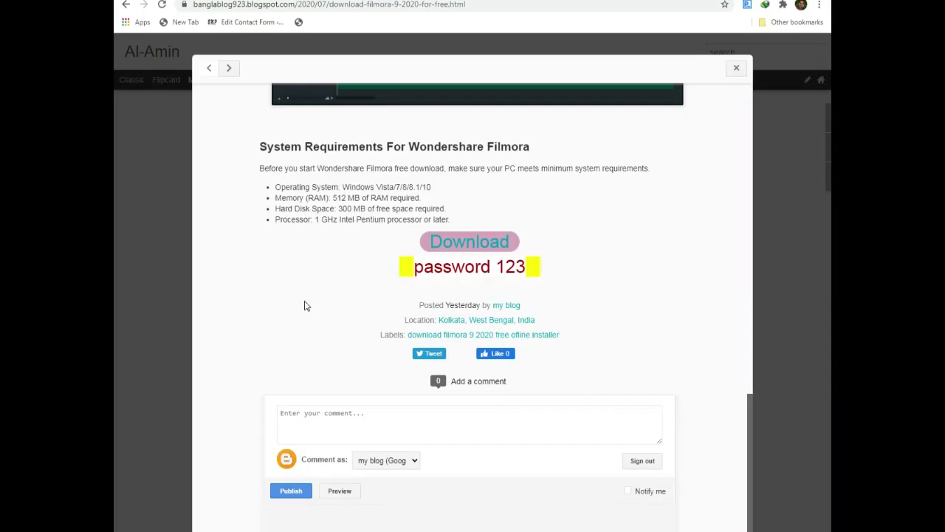
# - Start downloading the Filmora archive from the blog's Download link in the Compressed category, and stop the transfer
pyautogui.click(448, 250)
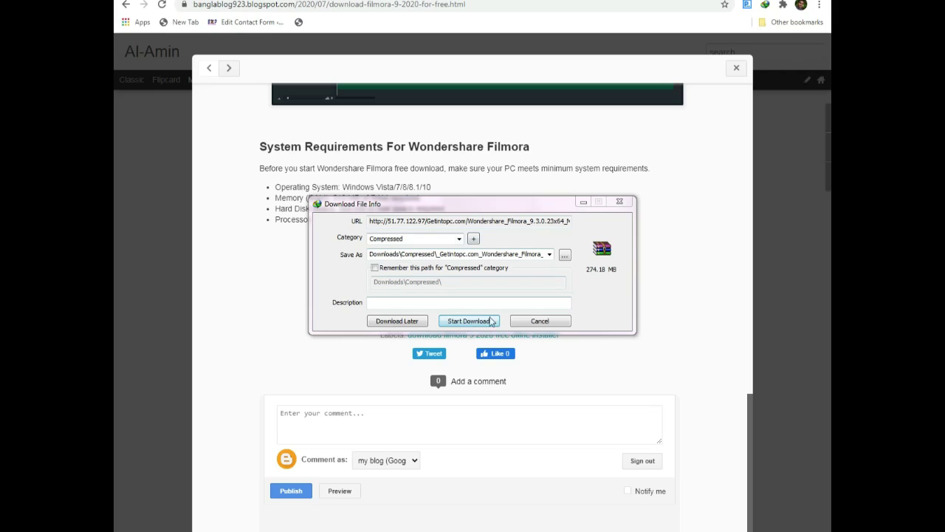
pyautogui.click(460, 323)
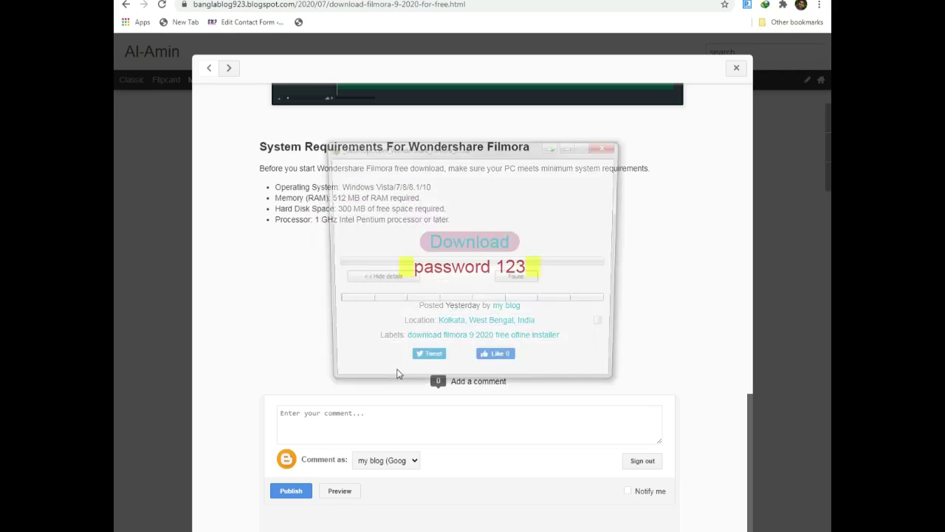
pyautogui.click(519, 281)
pyautogui.click(576, 279)
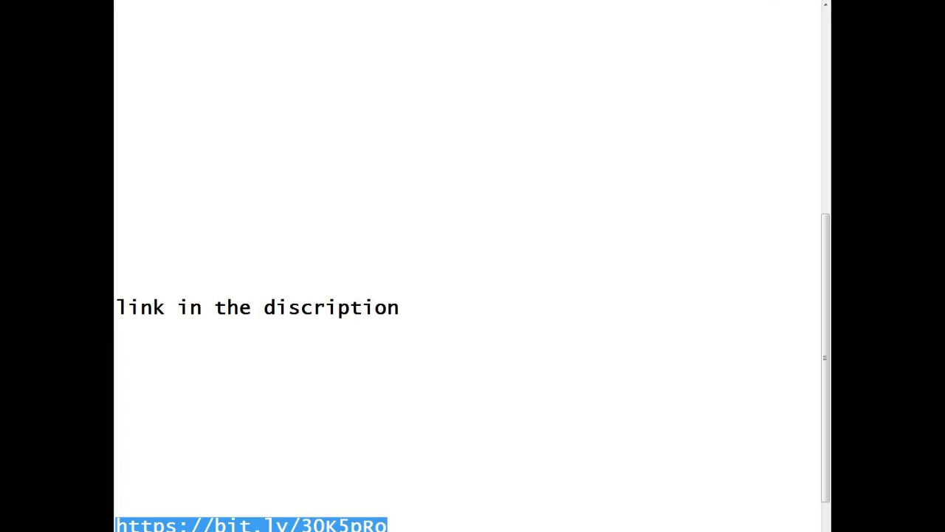
pyautogui.click(168, 197)
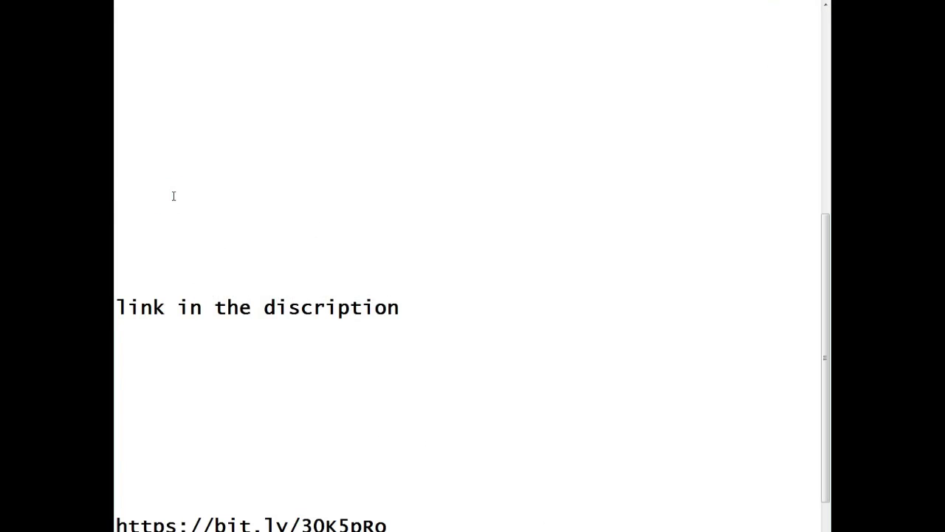
pyautogui.write('open fol')
pyautogui.press('BackSpace')
pyautogui.press('BackSpace')
pyautogui.press('BackSpace')
pyautogui.press('BackSpace')
pyautogui.press('BackSpace')
pyautogui.press('BackSpace')
pyautogui.press('BackSpace')
pyautogui.press('BackSpace')
# - Write the lines "find file and unzip" and "then open file" above "link in the discription" in the text notes
pyautogui.write('fi')
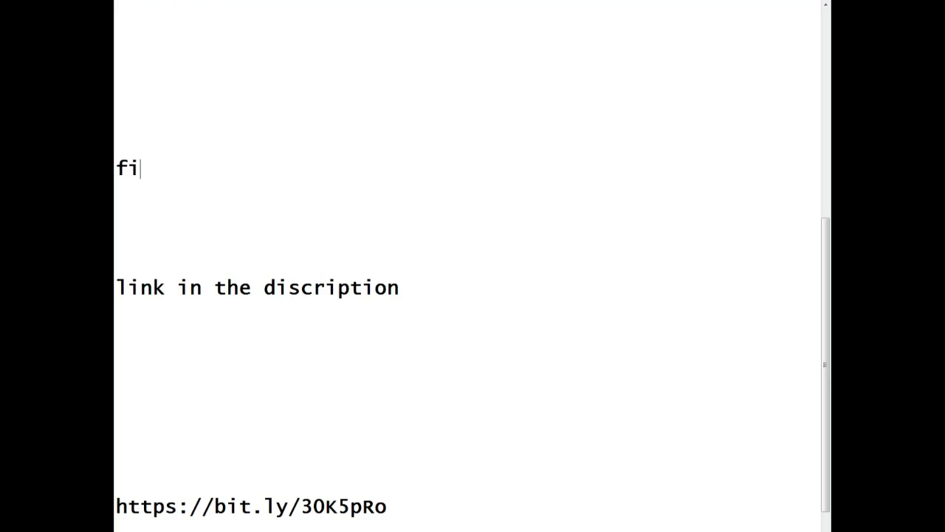
pyautogui.write('nd fil')
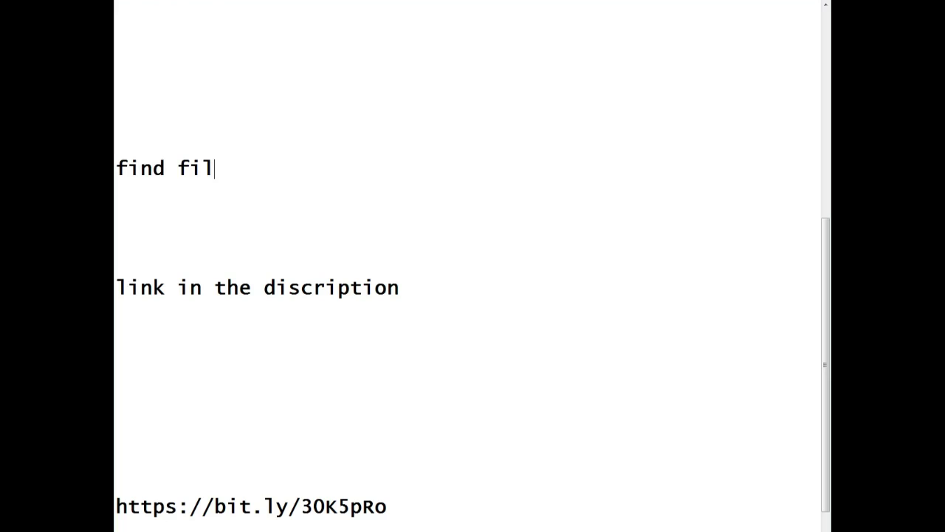
pyautogui.write('e and un')
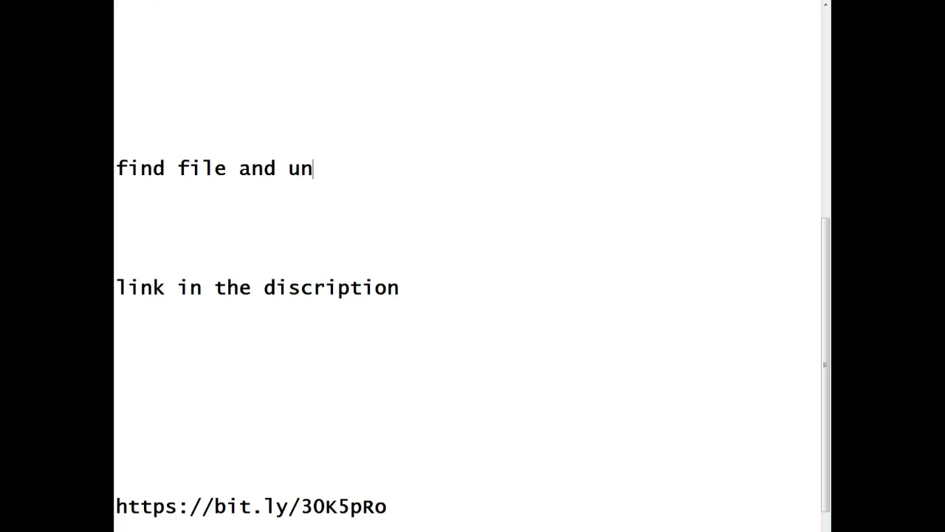
pyautogui.write('zip')
pyautogui.press('Return')
pyautogui.press('Return')
pyautogui.write('then')
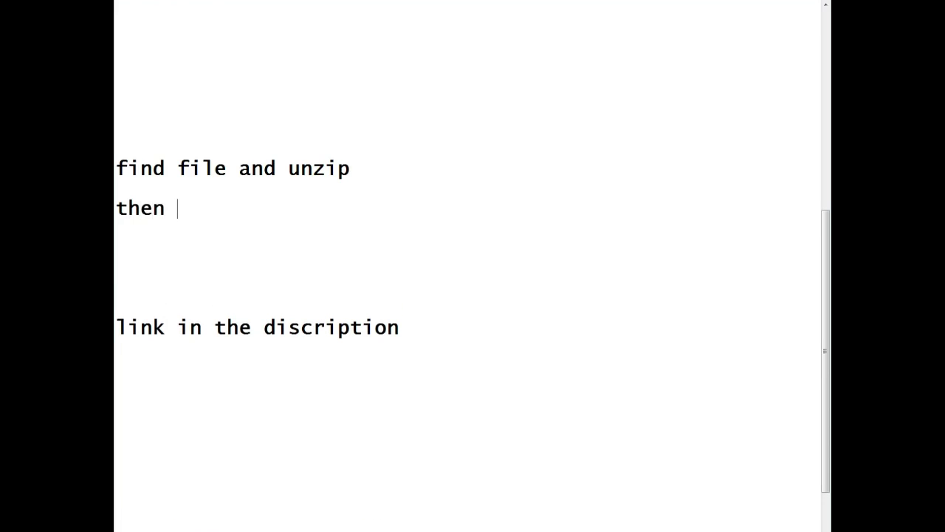
pyautogui.write(' open file')
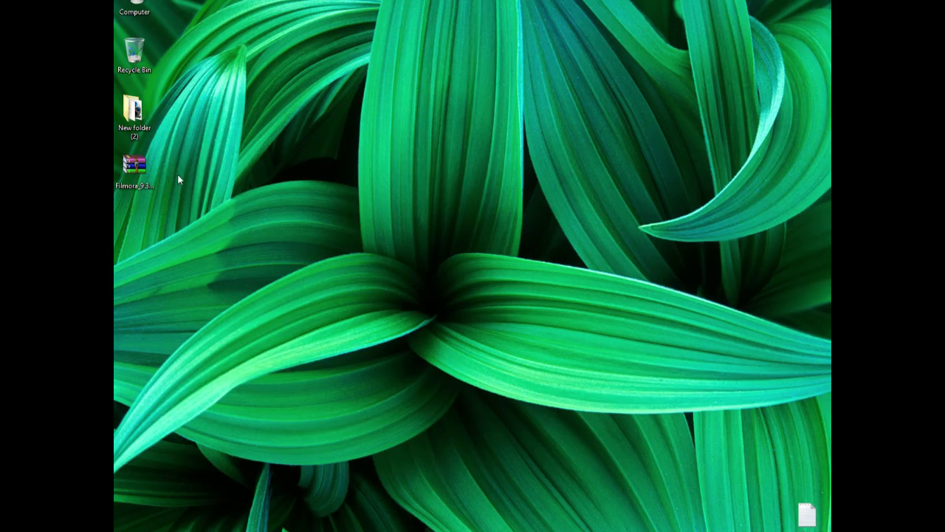
# - Mark the Filmora archive on the desktop with a yellow box and extract it to the folder Filmora_9.3.0.23x64_Multilingual
pyautogui.moveTo(168, 146); pyautogui.dragTo(116, 196)
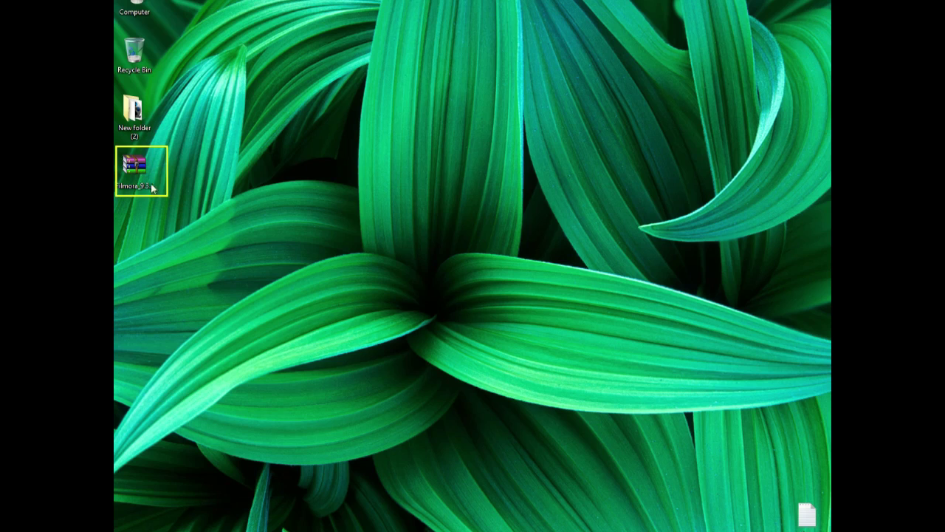
pyautogui.click(140, 172)
pyautogui.rightClick(141, 172)
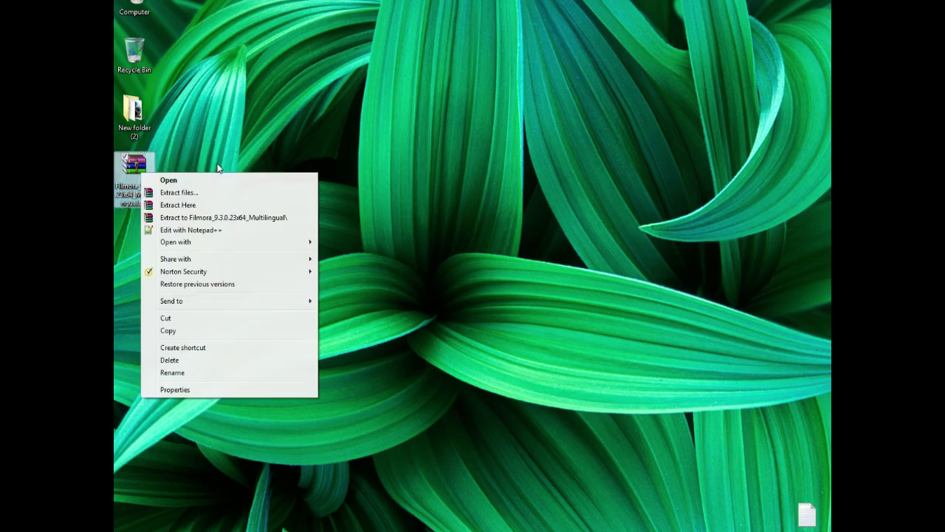
pyautogui.click(185, 217)
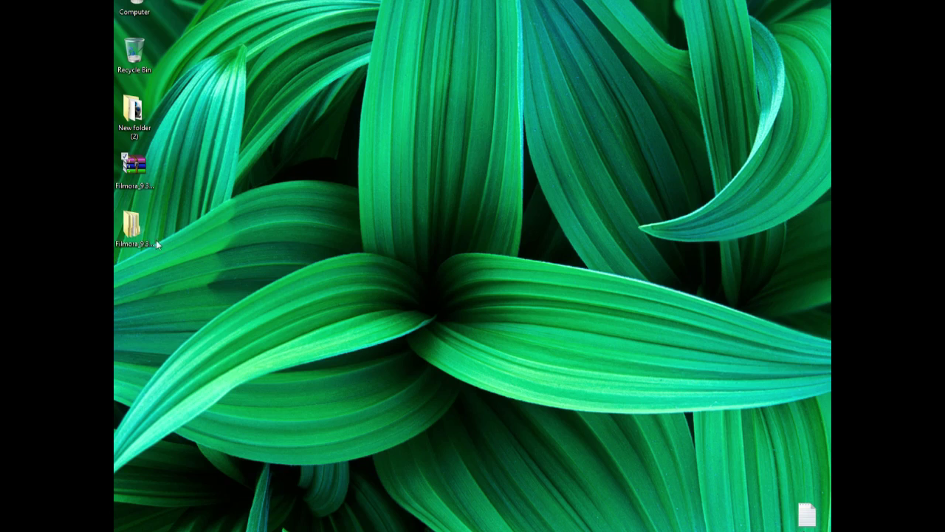
# - Open the extracted Filmora folder and its Wondershare_Filmora_9.3.0.23x64_Multilingual subfolder, keeping the whole window title bar in view
pyautogui.click(131, 230)
pyautogui.click(248, 262)
pyautogui.doubleClick(130, 230)
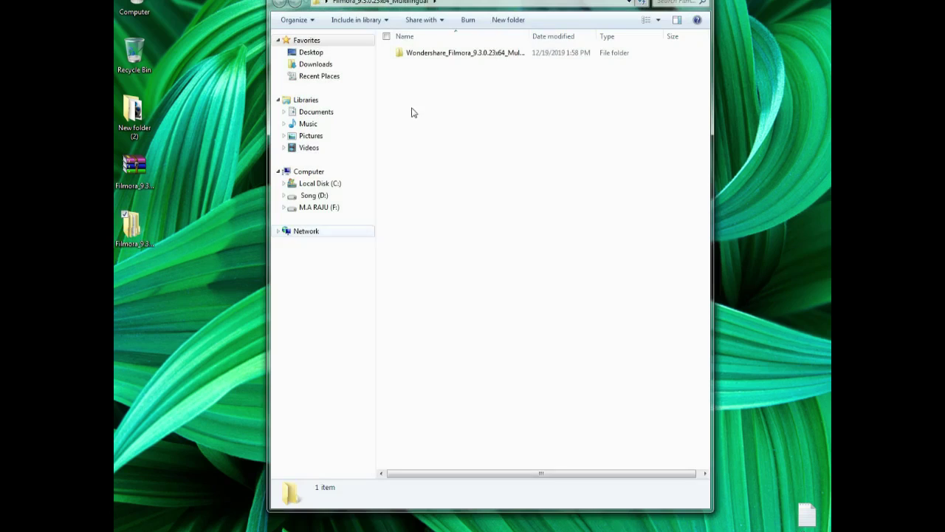
pyautogui.doubleClick(448, 52)
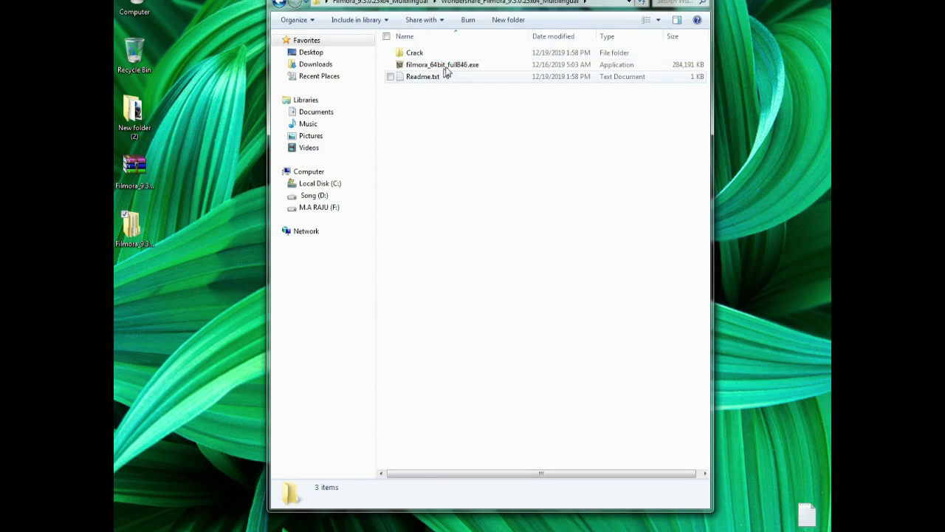
pyautogui.moveTo(443, 2); pyautogui.dragTo(436, 34)
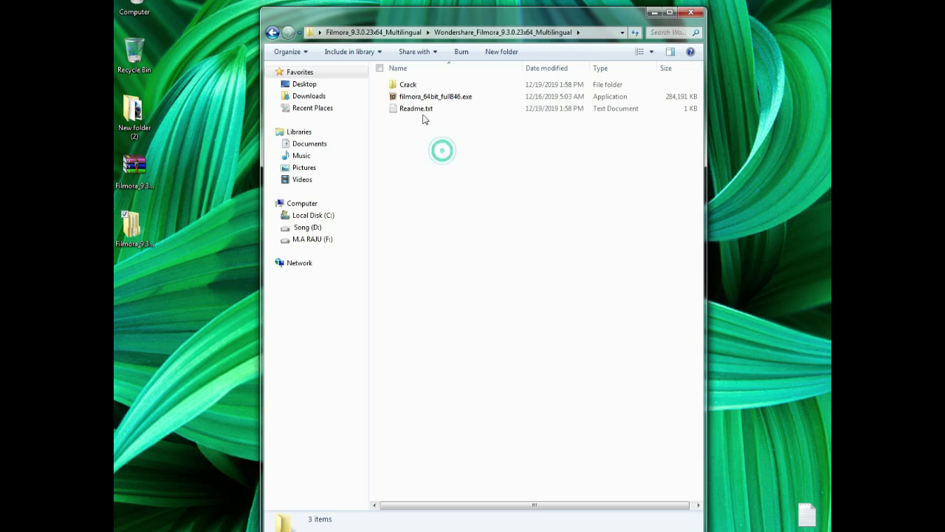
# - Run filmora_64bit_full846.exe as administrator and dismiss the Internet Download Manager warning and registration windows
pyautogui.click(405, 86)
pyautogui.click(418, 97)
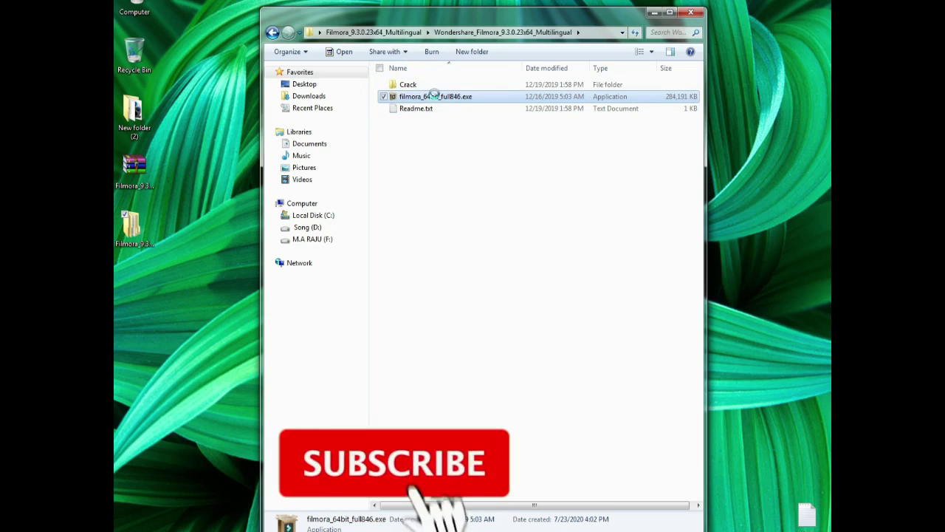
pyautogui.doubleClick(432, 96)
pyautogui.rightClick(425, 97)
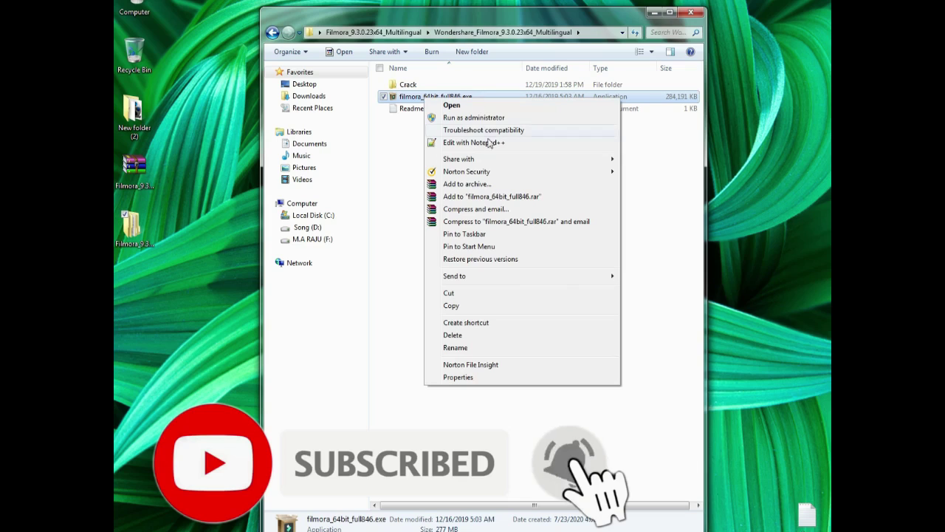
pyautogui.click(463, 120)
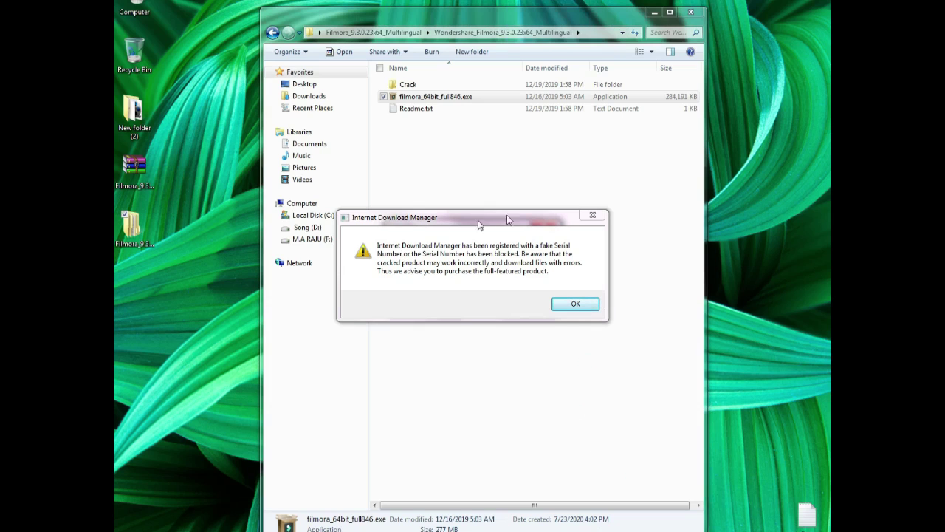
pyautogui.click(597, 216)
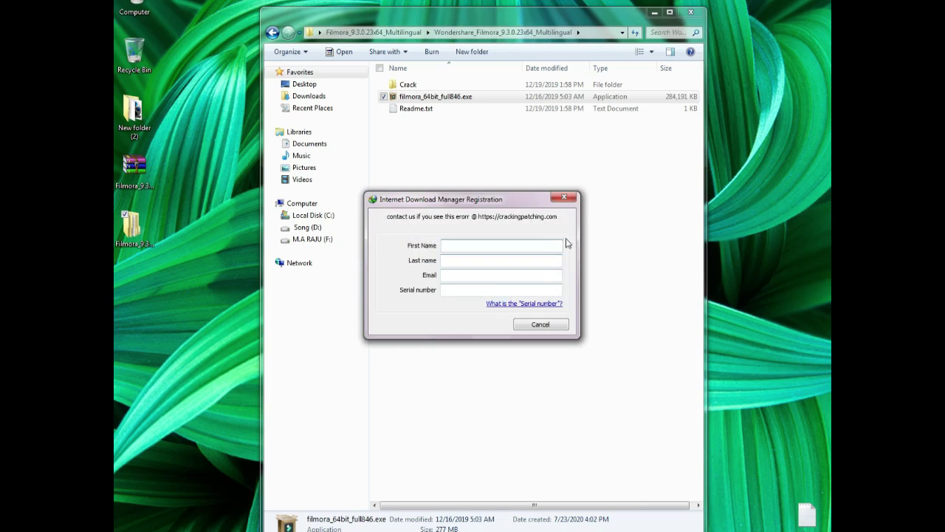
pyautogui.click(570, 199)
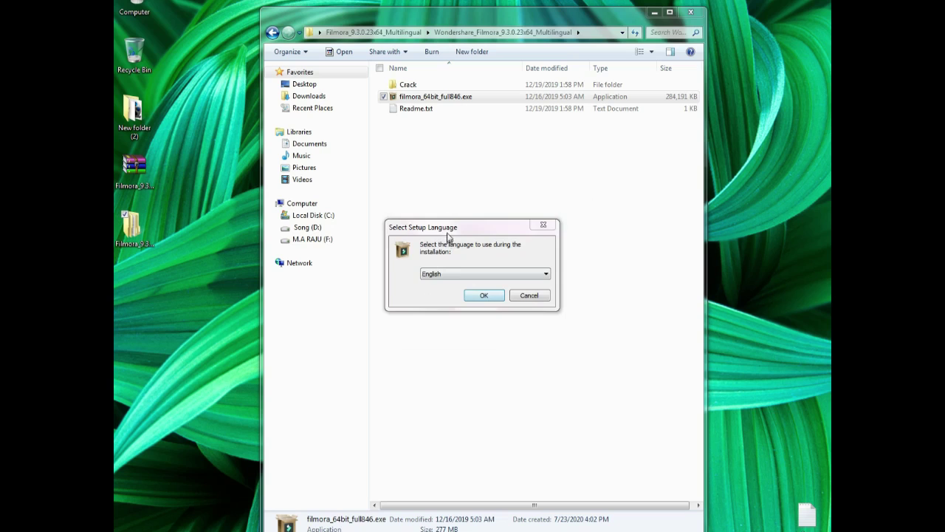
# - Choose English as the setup language and decline removing the Filmora version already installed
pyautogui.moveTo(473, 234); pyautogui.dragTo(518, 242)
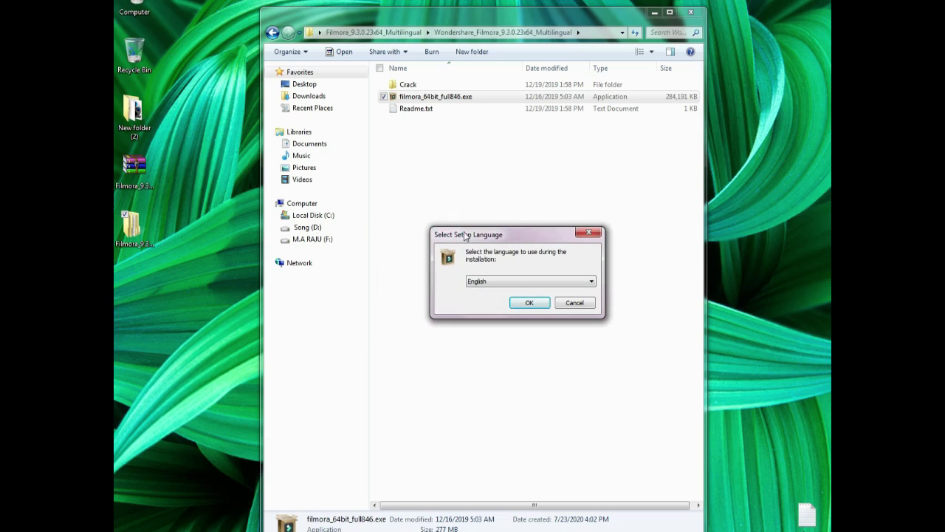
pyautogui.click(520, 283)
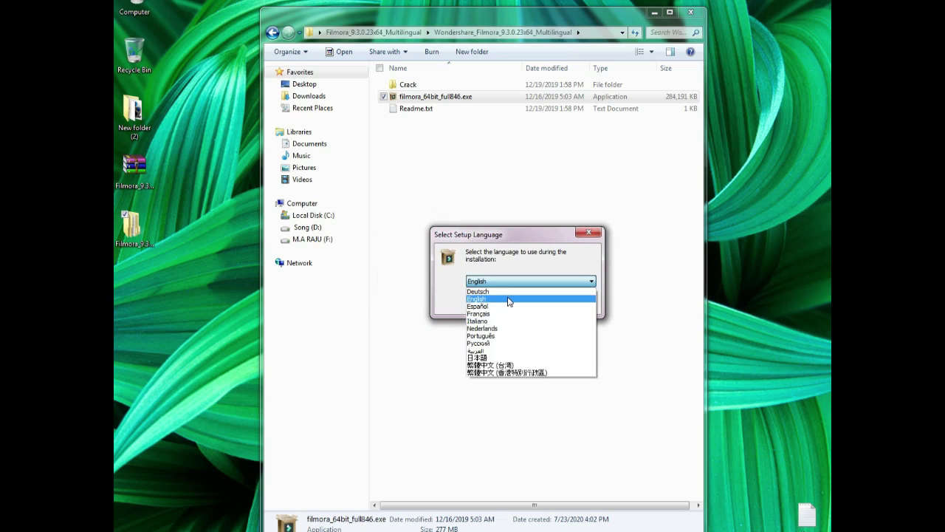
pyautogui.click(508, 299)
pyautogui.click(538, 301)
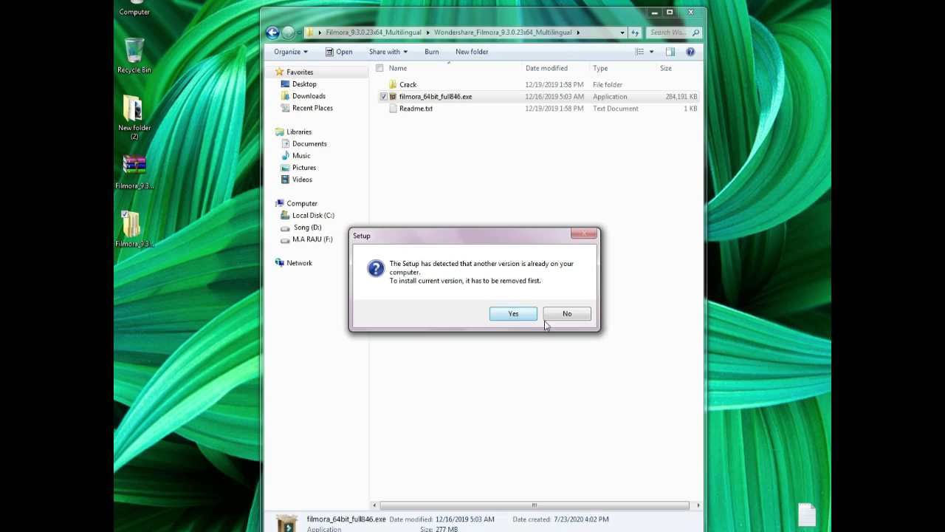
pyautogui.click(568, 314)
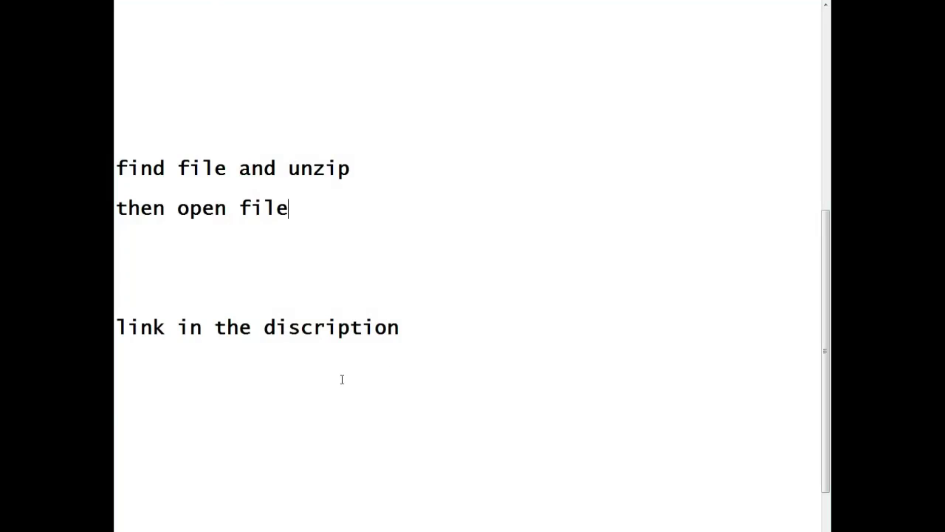
# - Add the line "this program allrady install my computre" to the notes below "open brouser"
pyautogui.click(331, 401)
pyautogui.scroll(-1, 284, 323)
pyautogui.scroll(5, 307, 359)
pyautogui.click(236, 206)
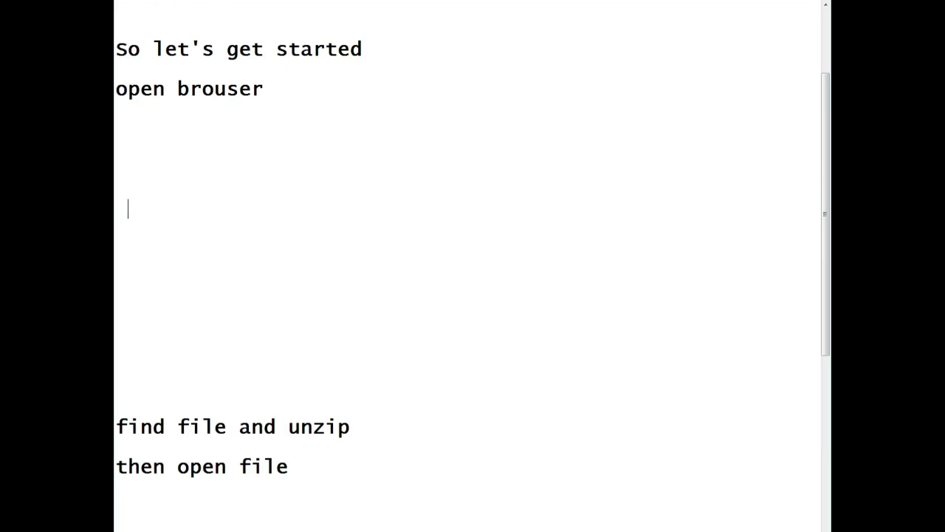
pyautogui.write('this prog')
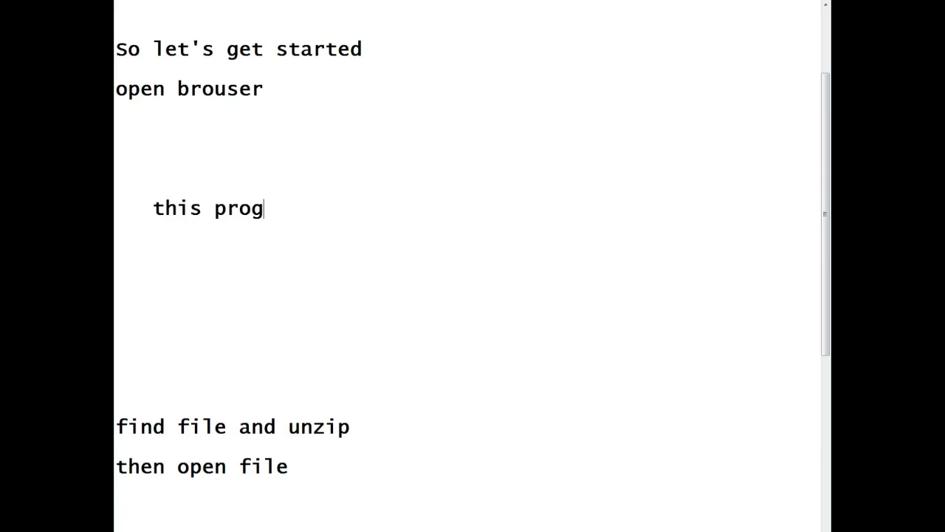
pyautogui.write('ram all')
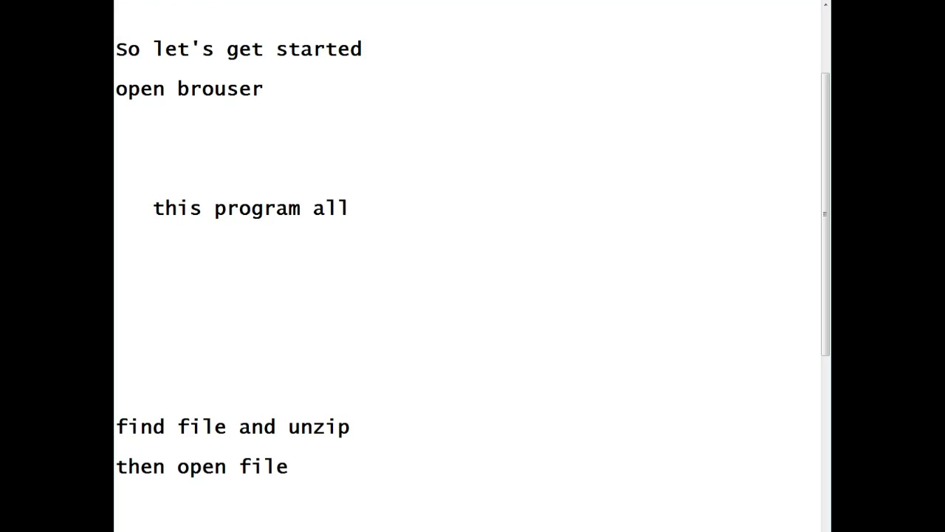
pyautogui.write(' rady')
pyautogui.press('BackSpace')
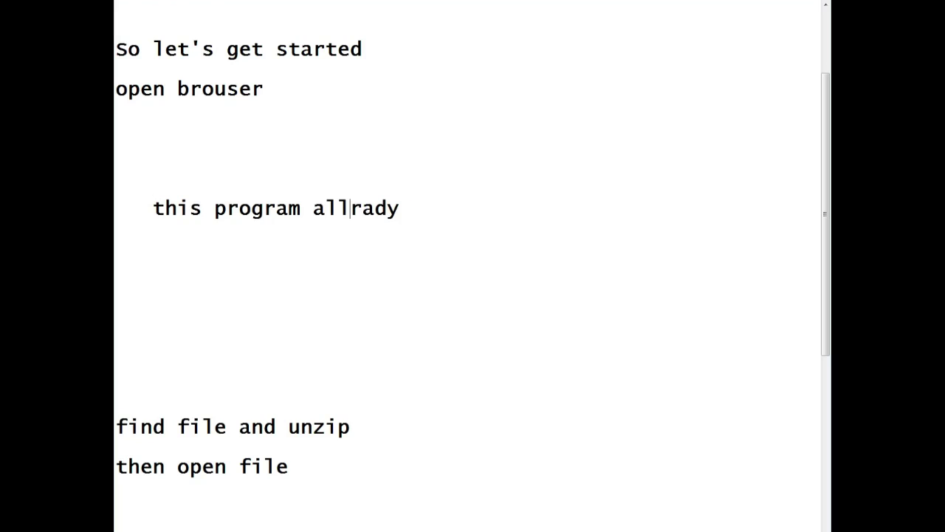
pyautogui.write('install m')
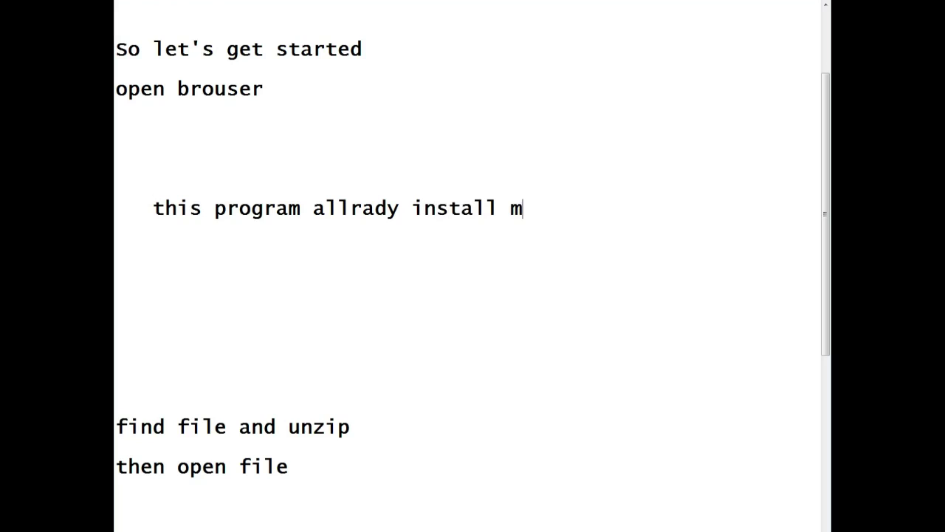
pyautogui.write('y cop')
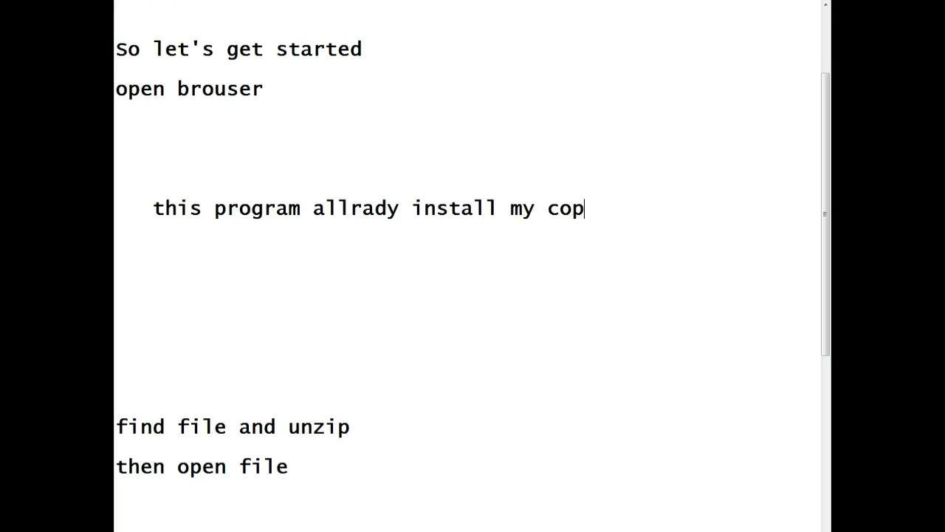
pyautogui.press('BackSpace')
pyautogui.write('mput')
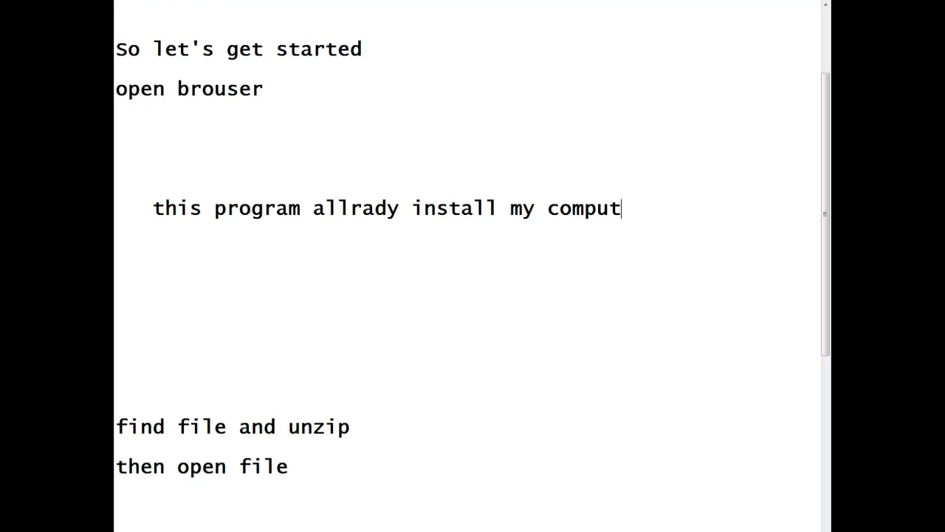
pyautogui.write('re')
# - Add a new line reading "crack file" below the note about the installed program
pyautogui.press('Return')
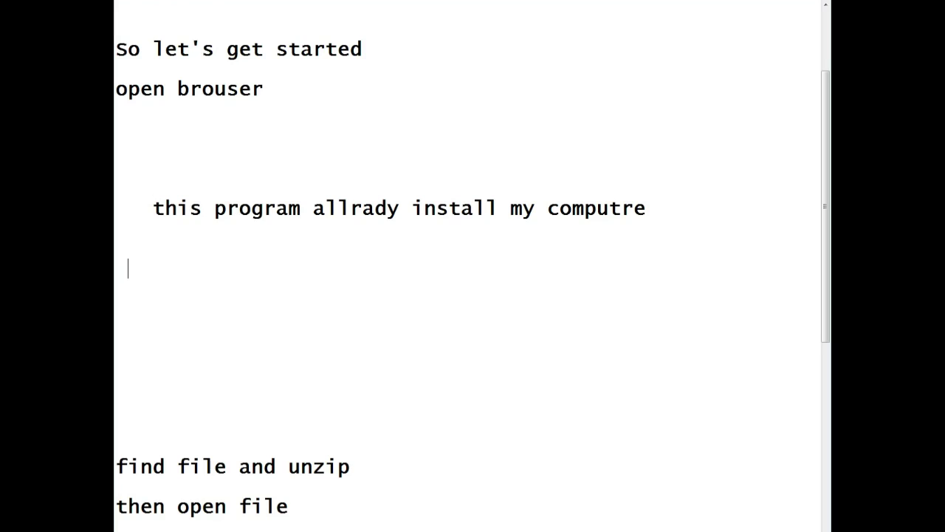
pyautogui.write('crack')
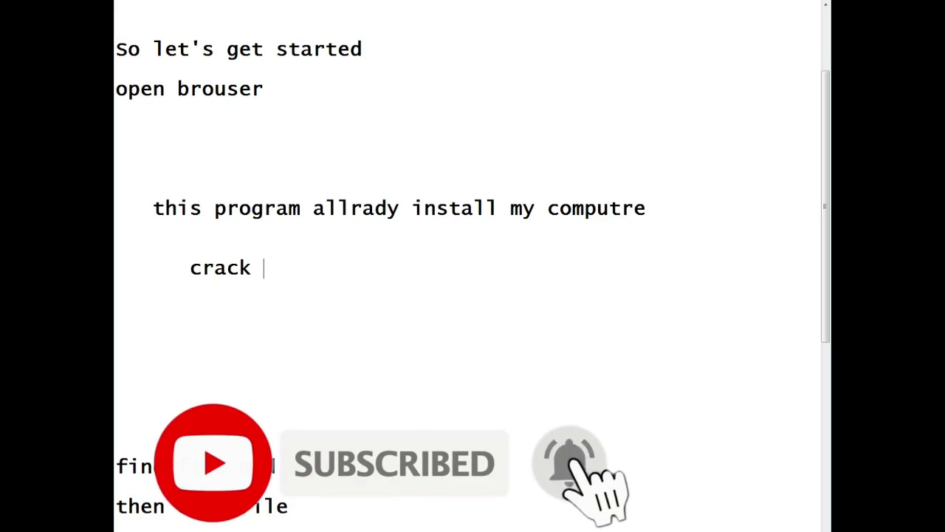
pyautogui.write('fik')
pyautogui.press('BackSpace')
pyautogui.write('le')
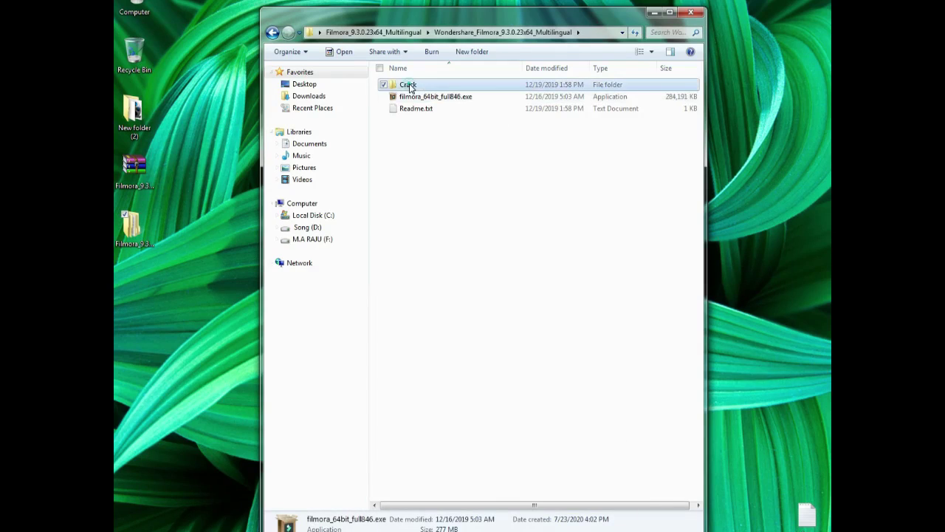
# - Open the Crack folder inside Wondershare_Filmora_9.3.0.23x64_Multilingual
pyautogui.doubleClick(408, 84)
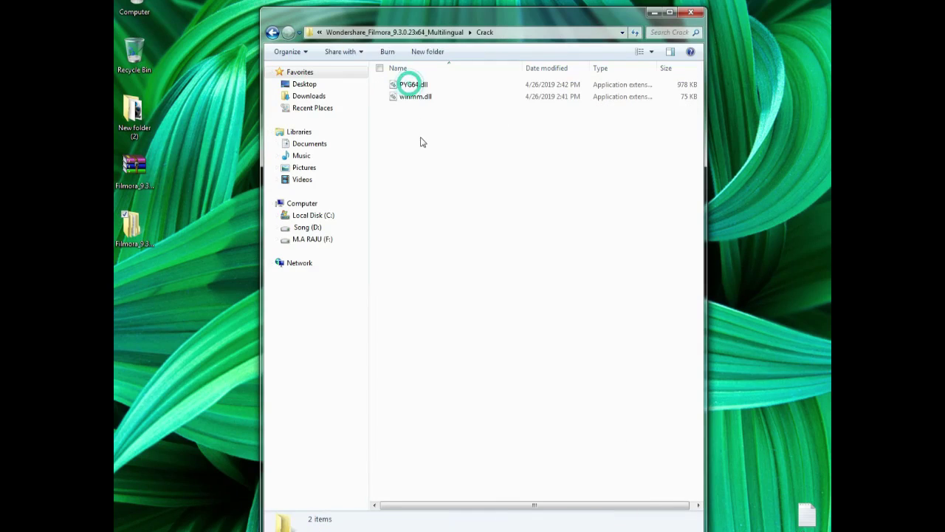
pyautogui.moveTo(418, 133); pyautogui.dragTo(421, 225)
pyautogui.click(422, 228)
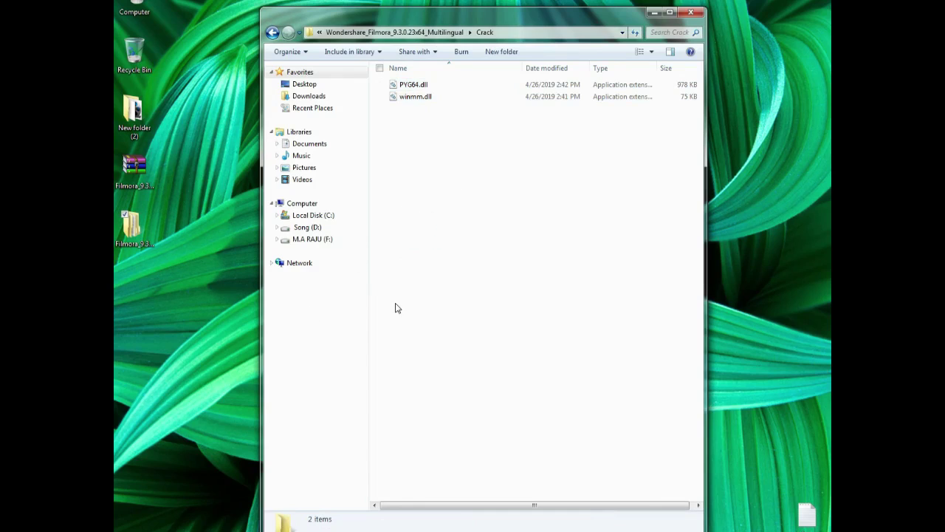
# - Open a Computer window and go to the Program Files folder on Local Disk (C:)
pyautogui.doubleClick(136, 11)
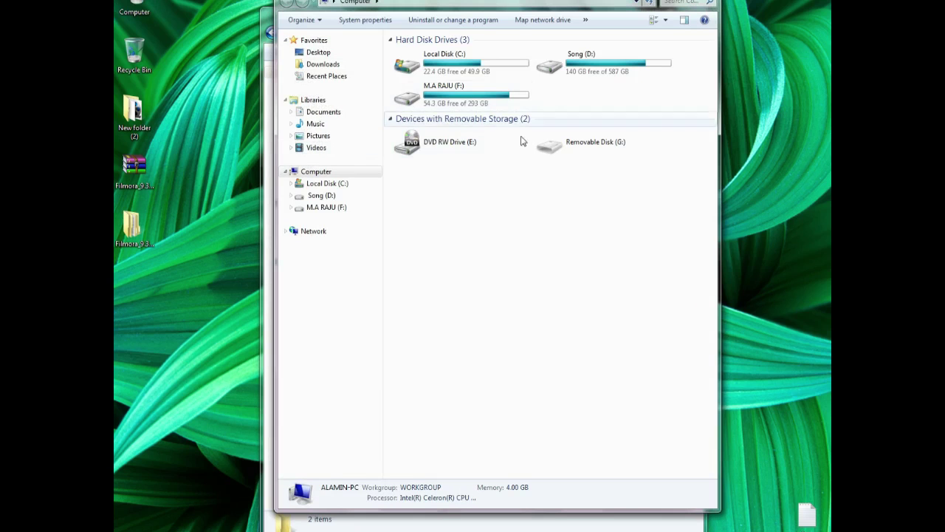
pyautogui.doubleClick(446, 65)
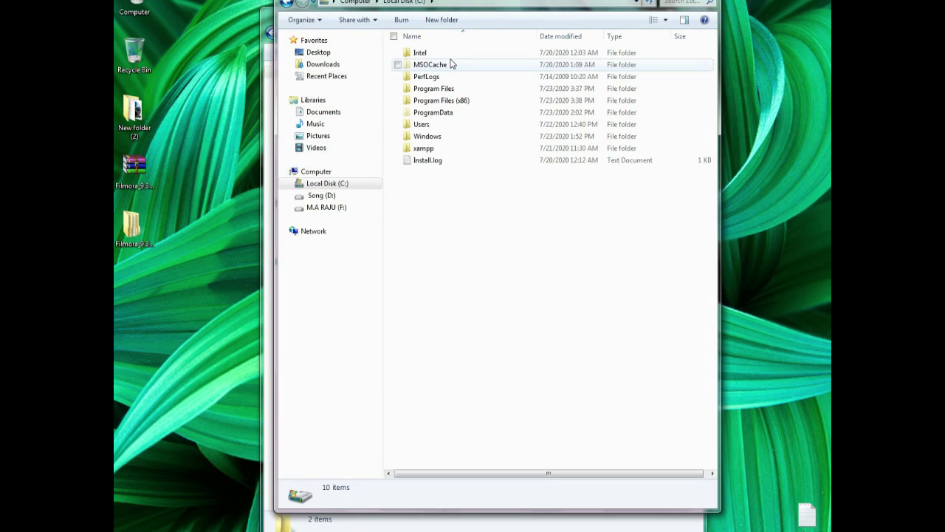
pyautogui.click(437, 90)
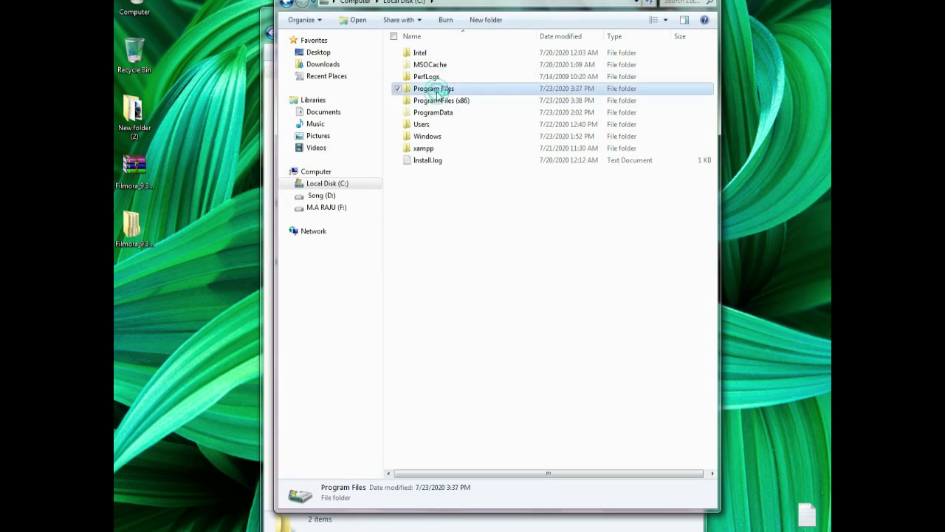
pyautogui.doubleClick(438, 90)
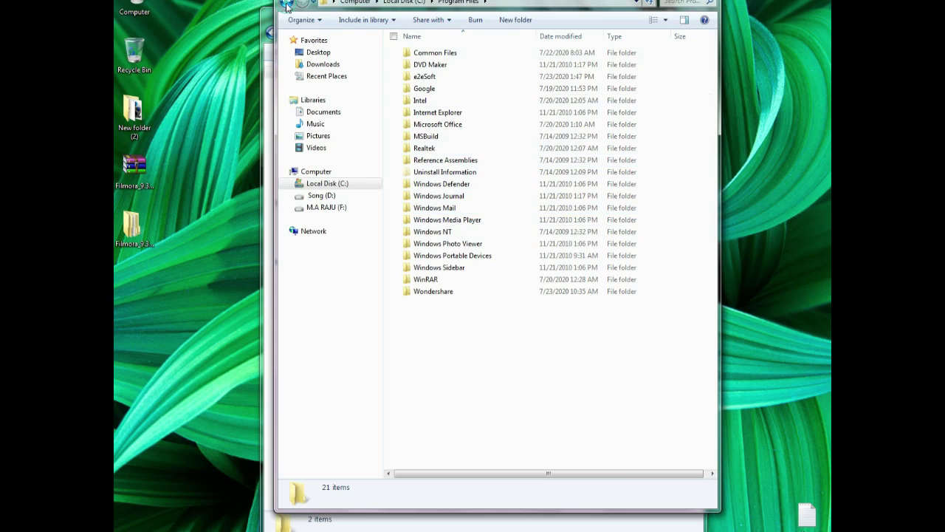
# - Look through the Program Files (x86) folder for a Wondershare folder and return to Local Disk (C:)
pyautogui.press('BackSpace')
pyautogui.doubleClick(447, 101)
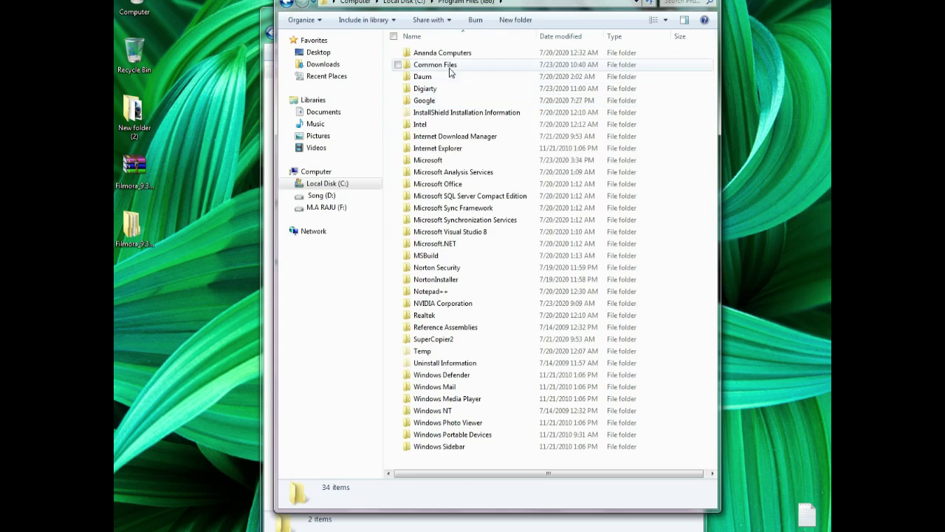
pyautogui.click(450, 173)
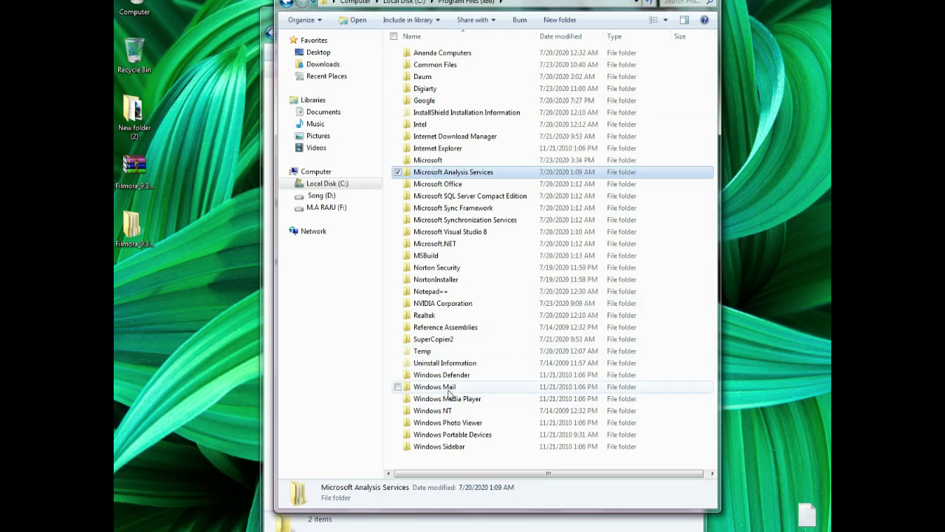
pyautogui.click(443, 362)
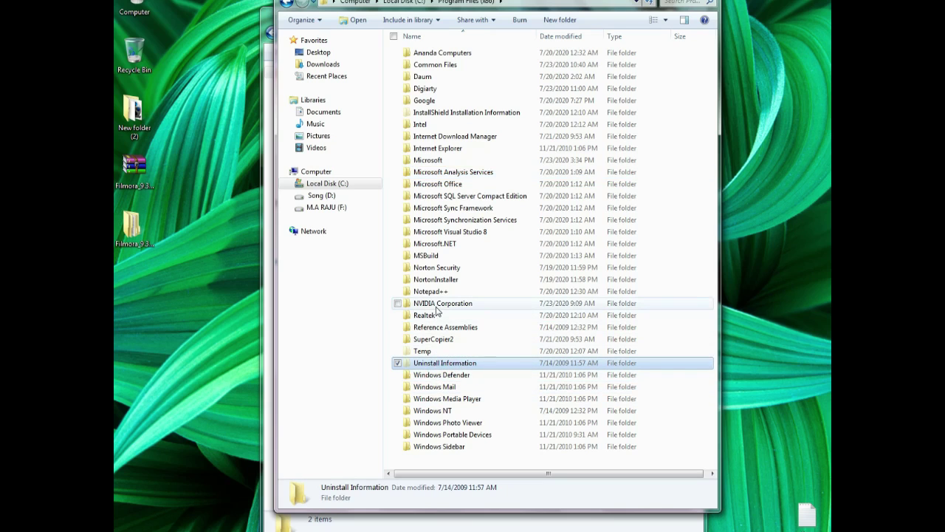
pyautogui.click(443, 375)
pyautogui.click(447, 398)
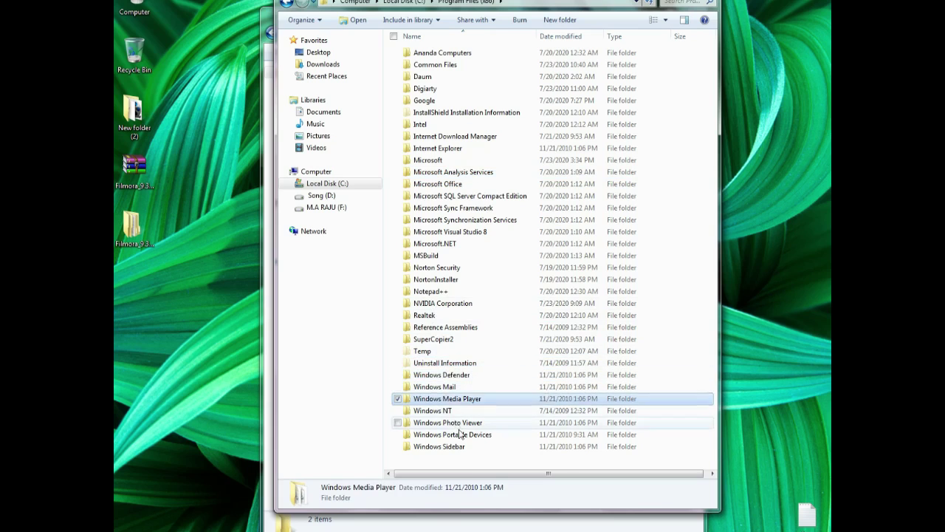
pyautogui.click(447, 423)
pyautogui.press('Down')
pyautogui.press('Down')
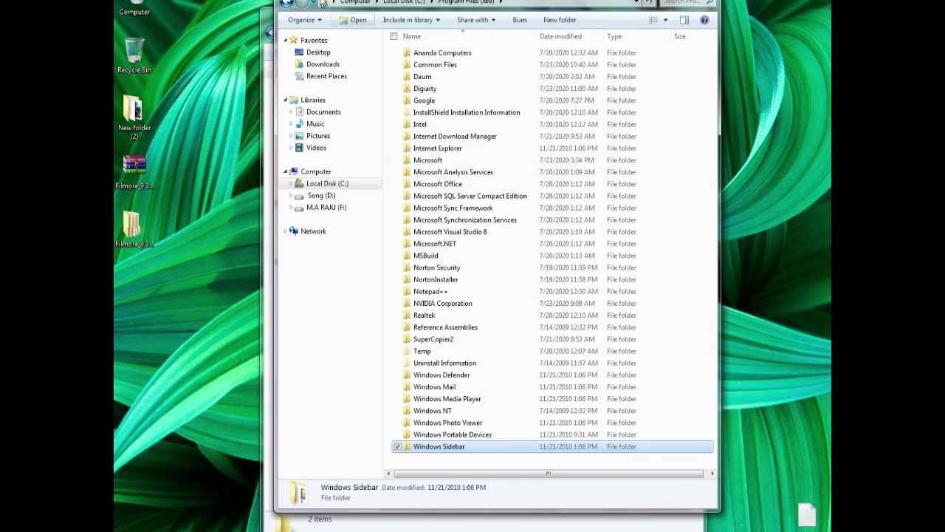
pyautogui.click(286, 3)
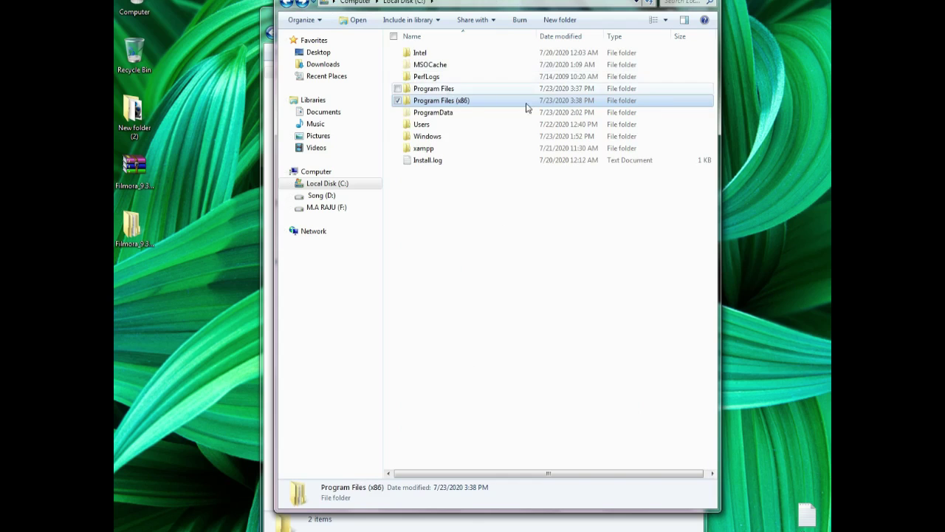
# - Open the Filmora9 installation folder under Program Files and Wondershare on Local Disk (C:)
pyautogui.doubleClick(436, 90)
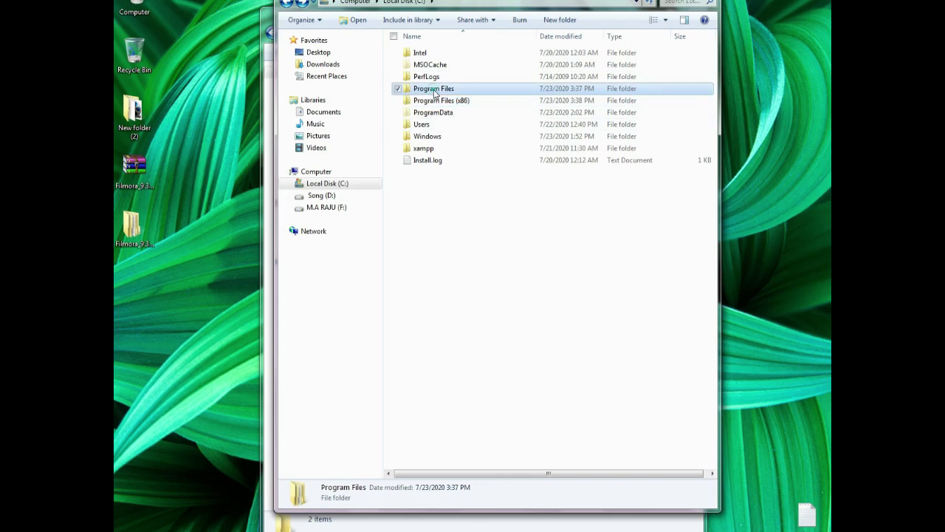
pyautogui.click(443, 111)
pyautogui.click(471, 185)
pyautogui.press('Down')
pyautogui.press('Down')
pyautogui.press('Down')
pyautogui.press('Down')
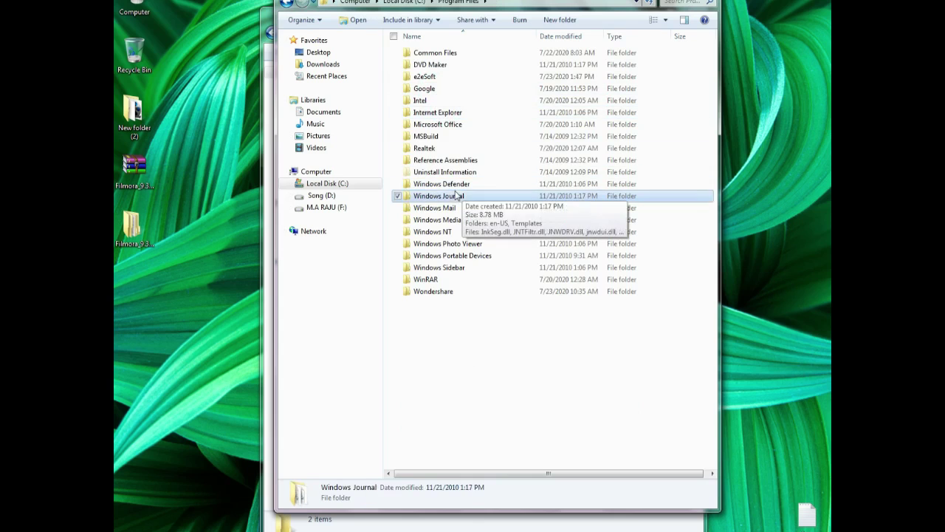
pyautogui.press('Down')
pyautogui.press('Down')
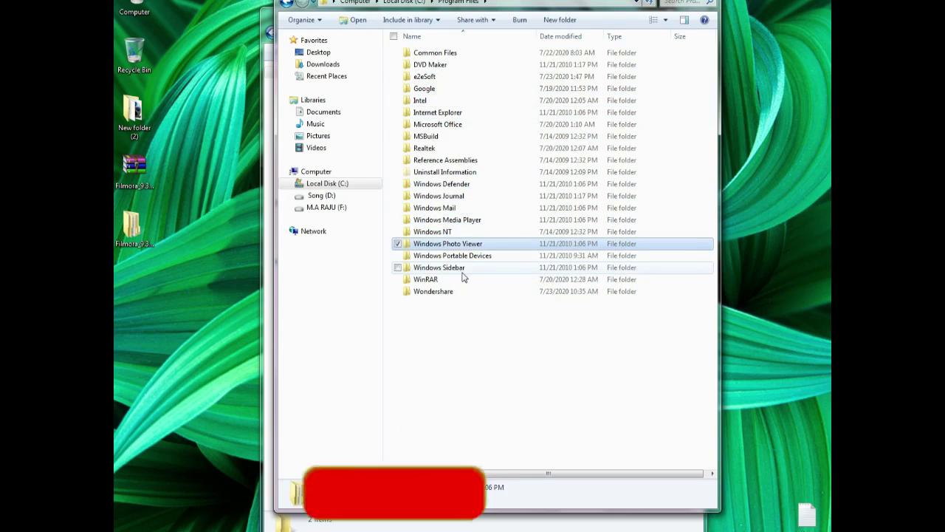
pyautogui.click(443, 291)
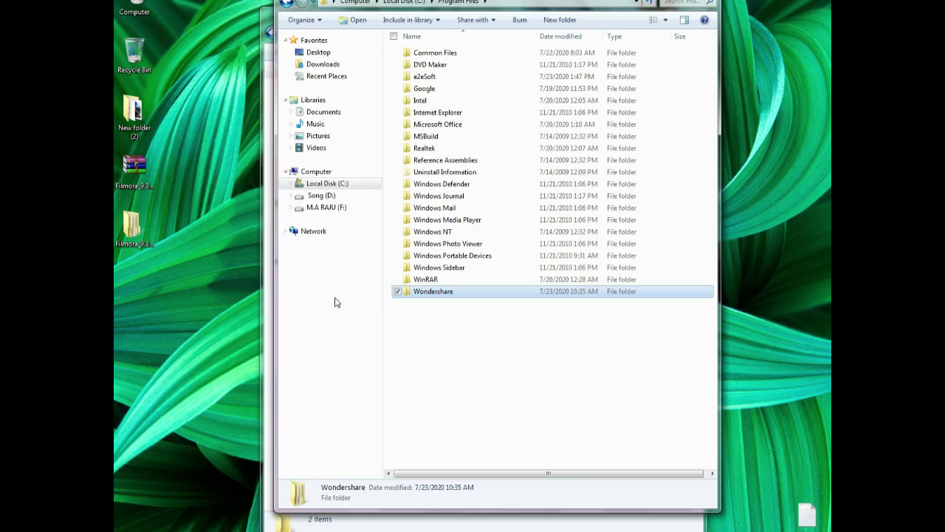
pyautogui.doubleClick(415, 295)
pyautogui.doubleClick(429, 56)
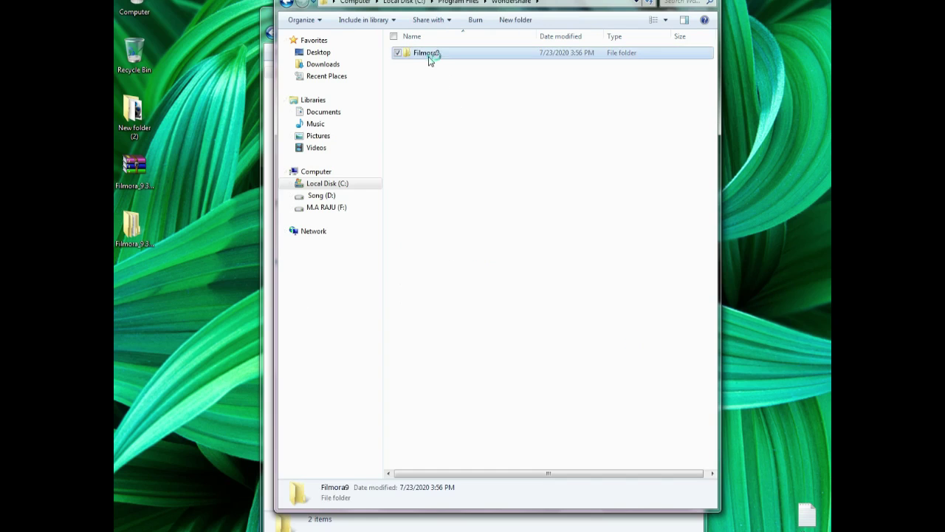
# - Browse the Filmora9 folder's files and arrange its window and the Crack window so both are accessible
pyautogui.click(487, 194)
pyautogui.scroll(-10, 460, 194)
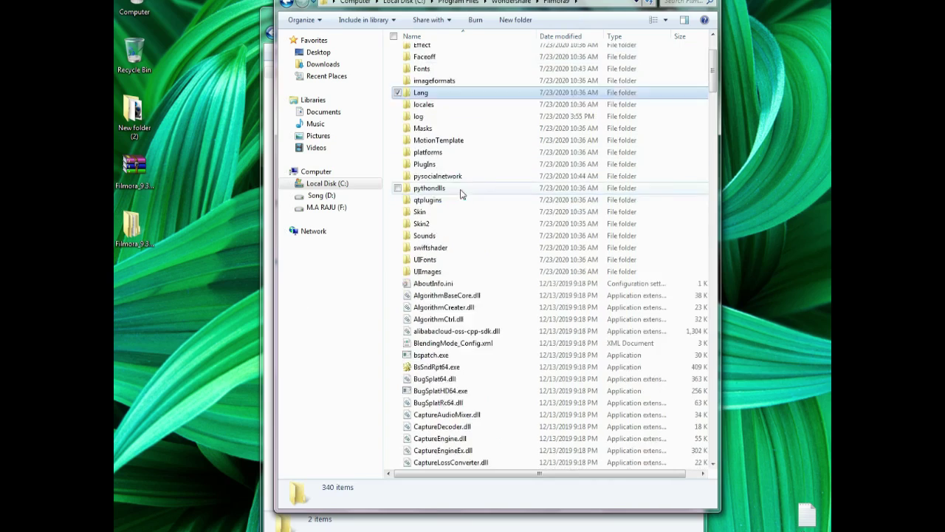
pyautogui.scroll(-10, 462, 193)
pyautogui.moveTo(465, 4); pyautogui.dragTo(626, 37)
pyautogui.moveTo(392, 24); pyautogui.dragTo(265, 178)
# - Select PYG64.dll and winmm.dll in the Crack folder and mark their Copy command with a green box
pyautogui.moveTo(287, 340); pyautogui.dragTo(302, 244)
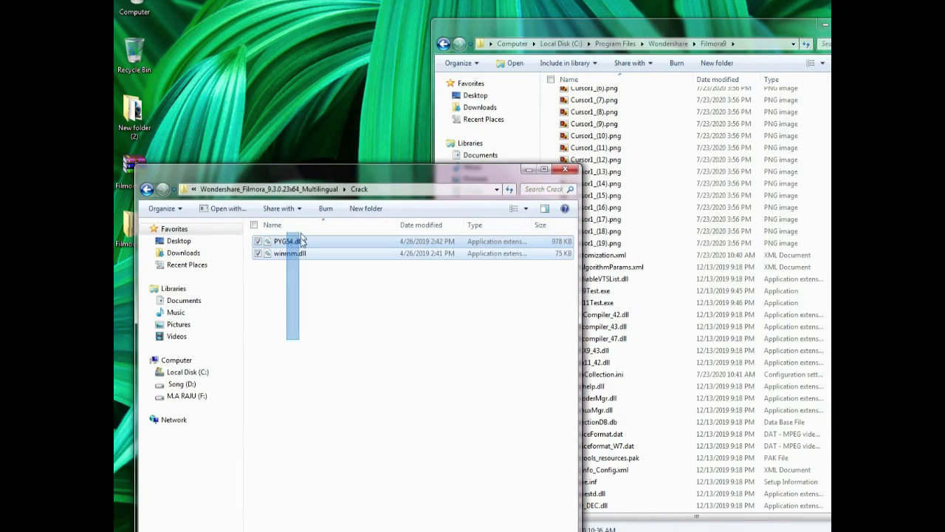
pyautogui.moveTo(299, 307); pyautogui.dragTo(305, 250)
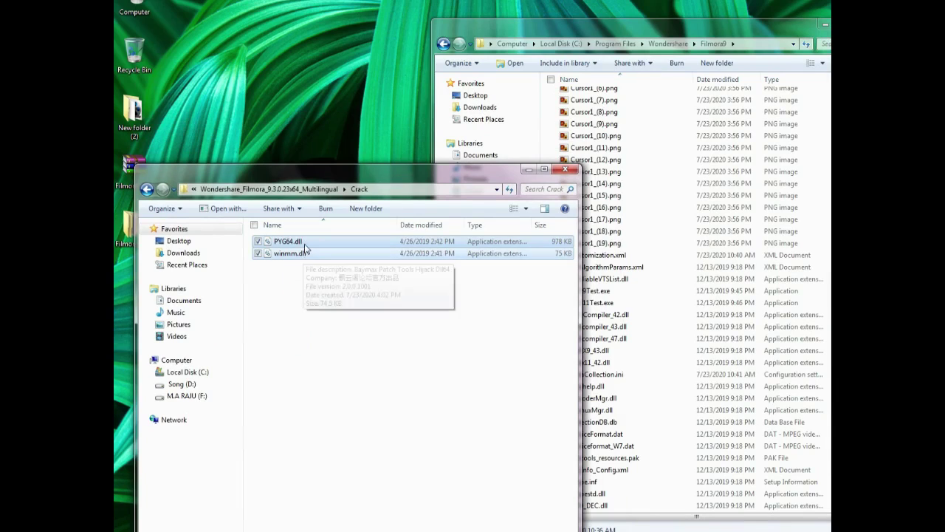
pyautogui.rightClick(306, 249)
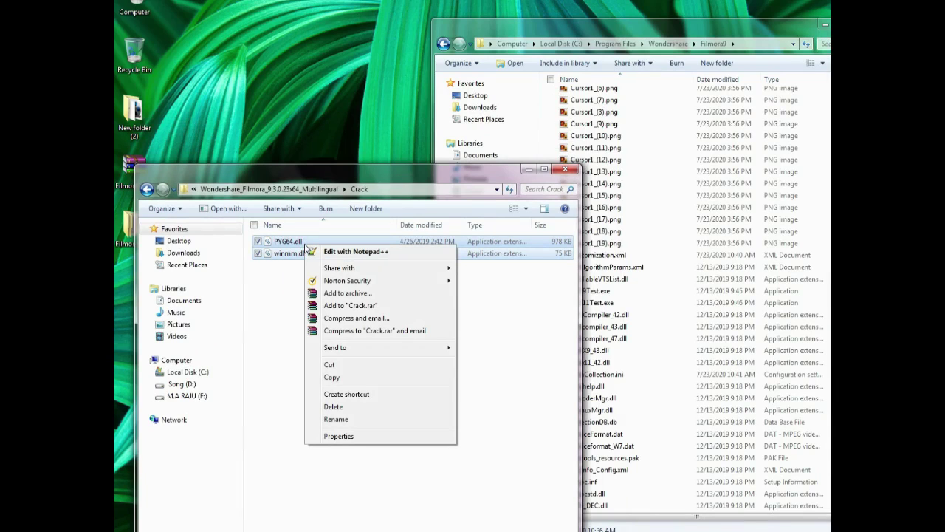
pyautogui.moveTo(318, 371); pyautogui.dragTo(386, 385)
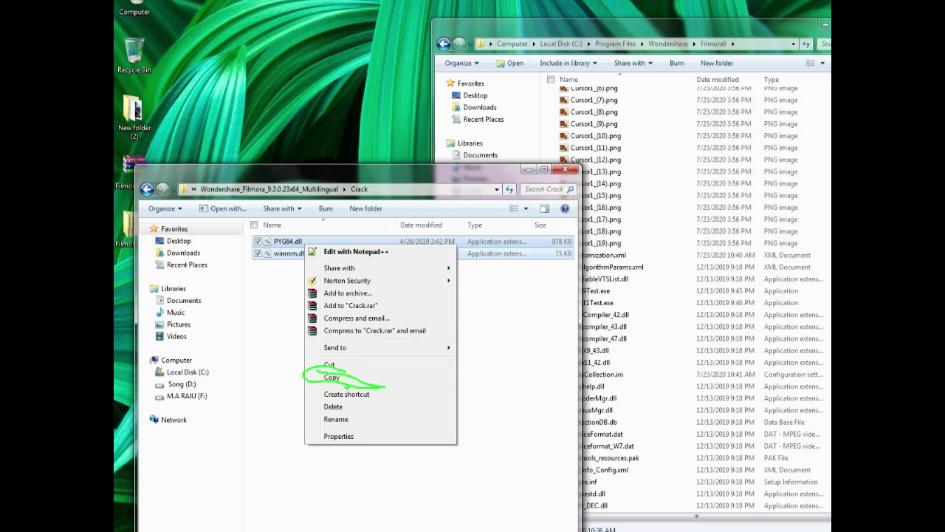
pyautogui.moveTo(316, 372); pyautogui.dragTo(365, 388)
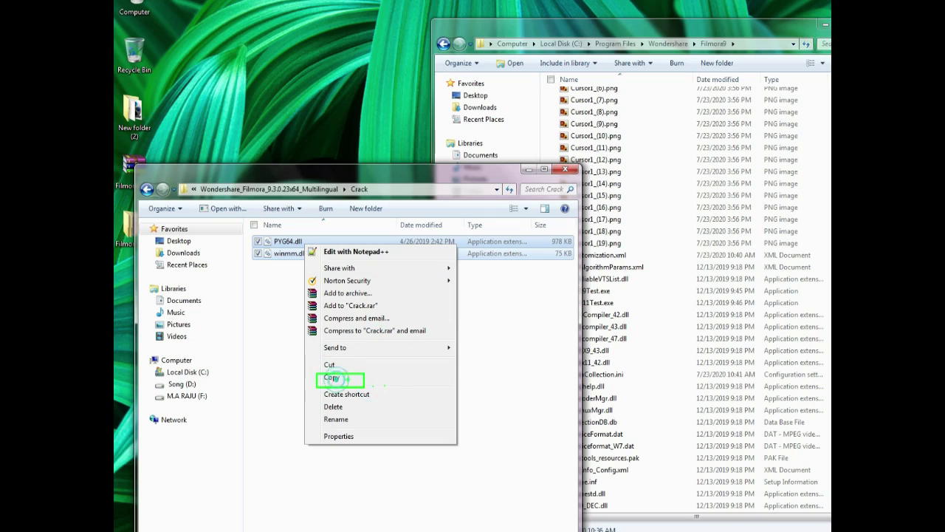
# - Copy the selected PYG64.dll and winmm.dll files from the Crack folder
pyautogui.click(365, 377)
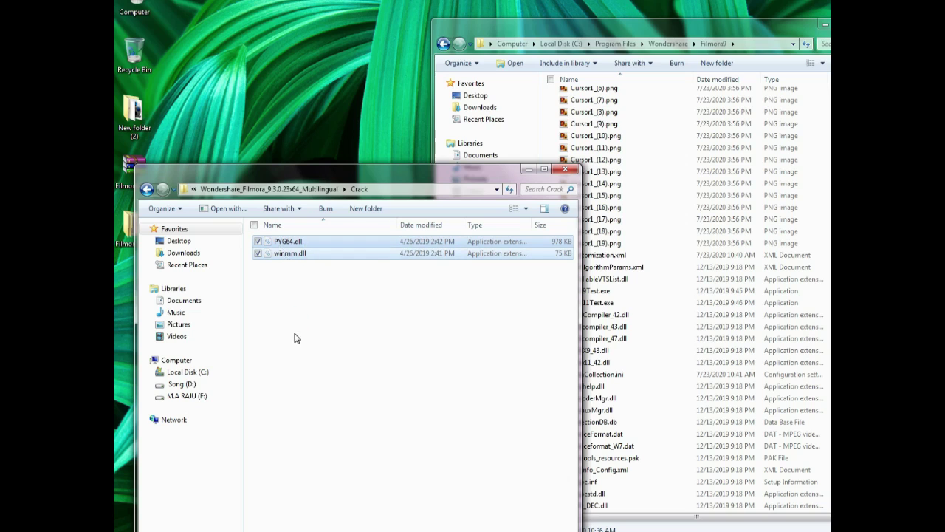
pyautogui.rightClick(279, 246)
pyautogui.click(309, 384)
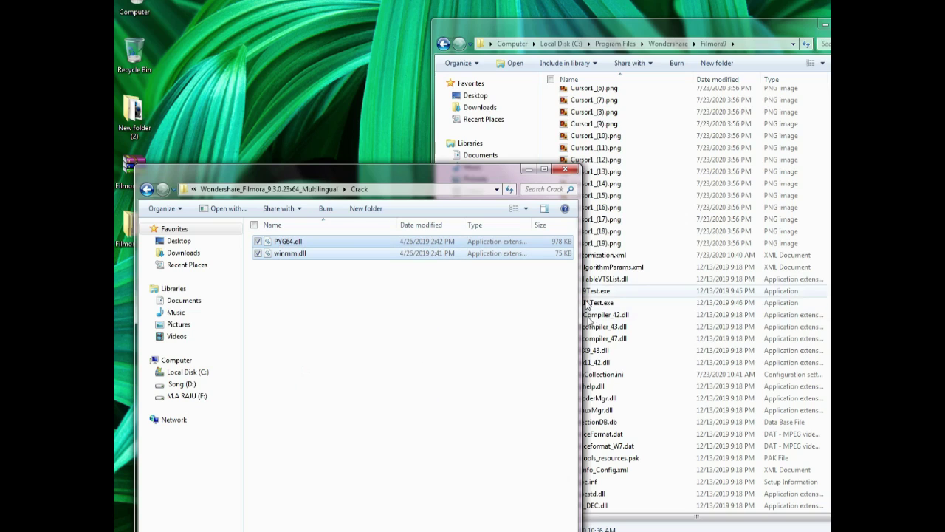
# - Try to paste PYG64.dll and winmm.dll into the Filmora9 folder with replacement, skip the file in use and cancel the remaining copy
pyautogui.rightClick(548, 122)
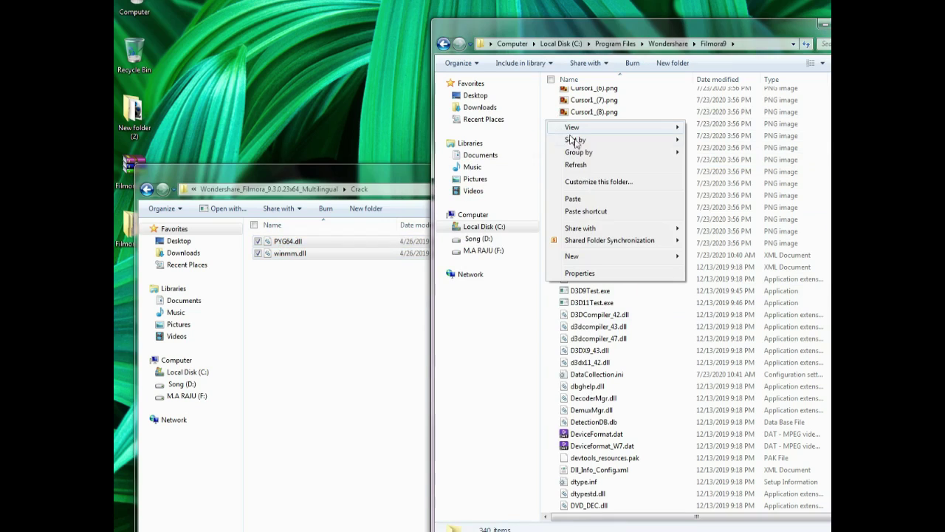
pyautogui.click(573, 199)
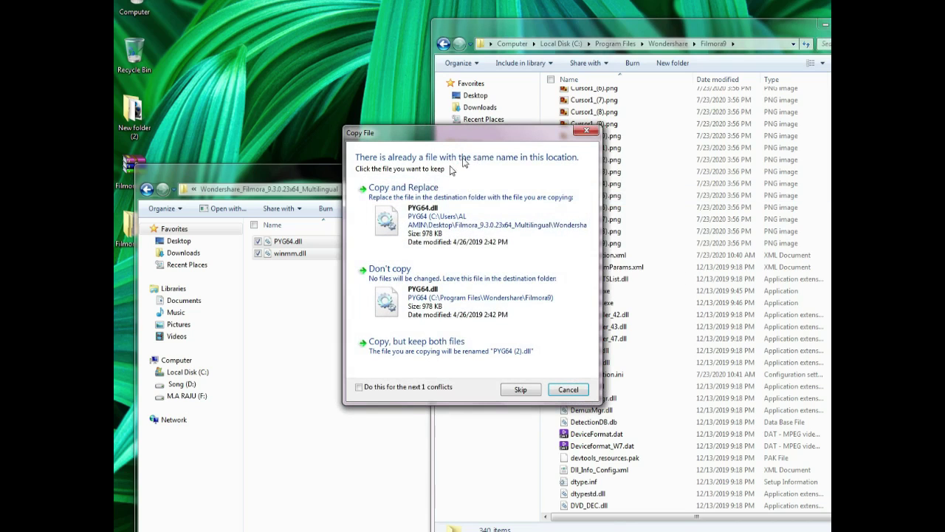
pyautogui.click(436, 198)
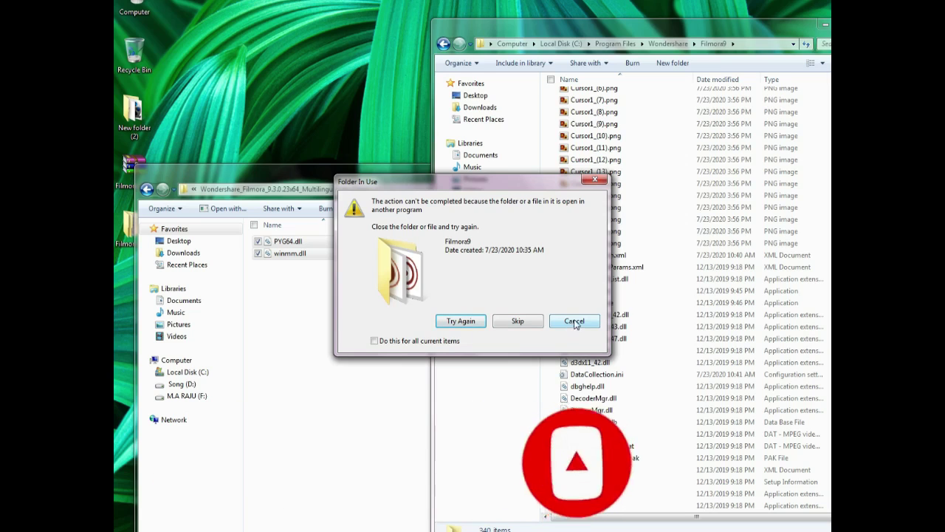
pyautogui.click(408, 341)
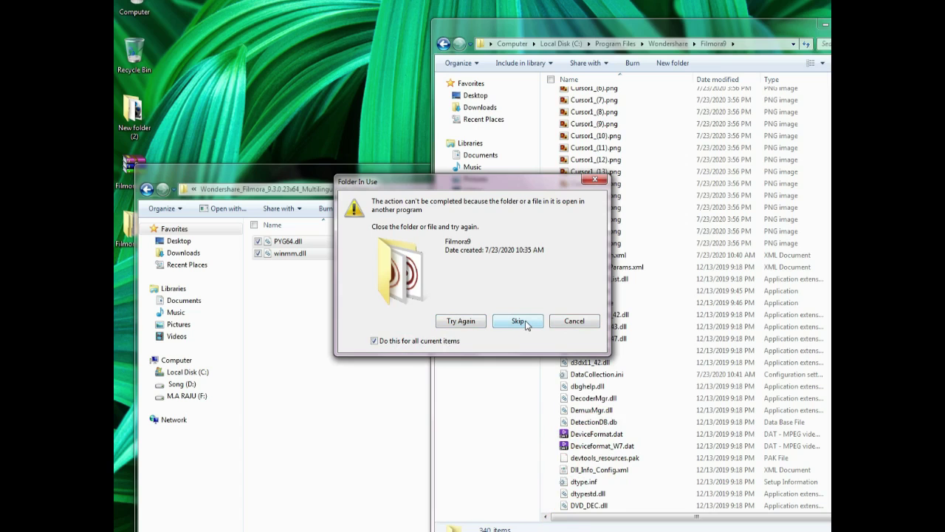
pyautogui.click(520, 321)
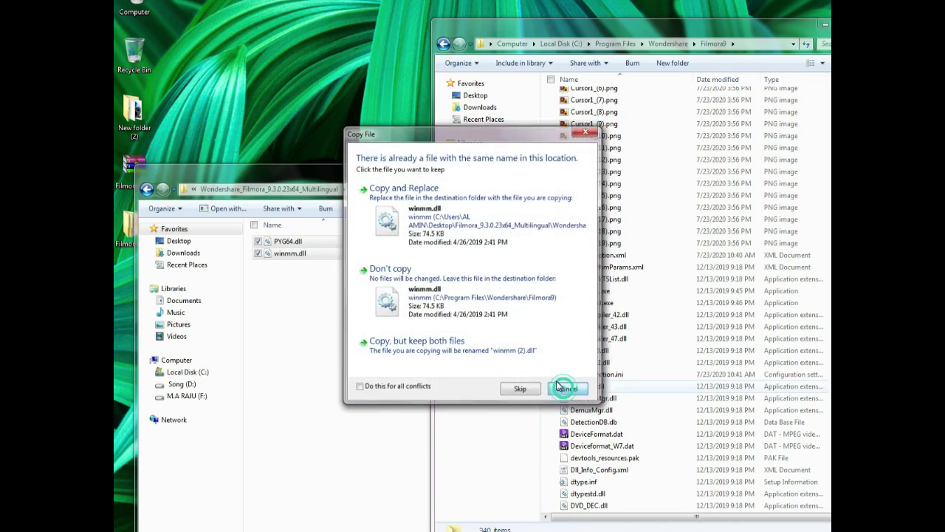
pyautogui.click(564, 386)
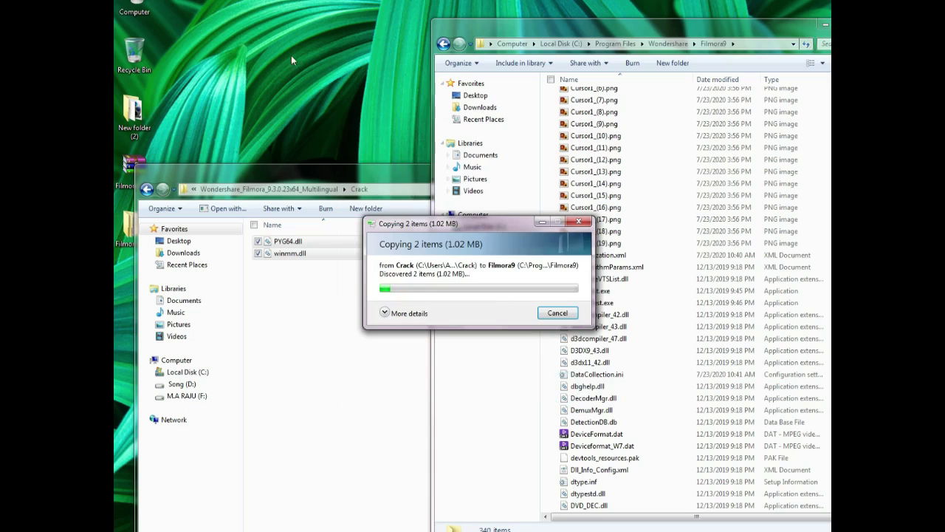
# - Close the Crack folder window and the Filmora9 folder window to return to the desktop
pyautogui.rightClick(332, 77)
pyautogui.click(361, 108)
pyautogui.click(379, 188)
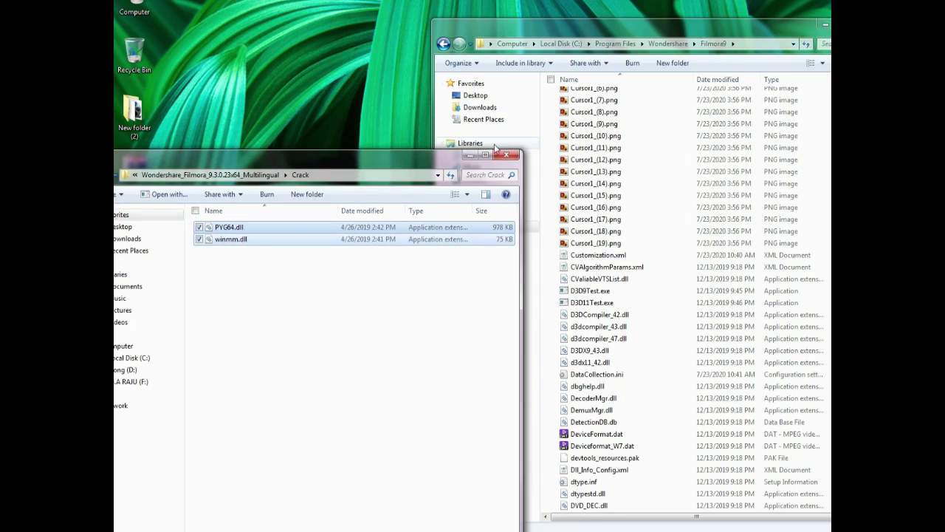
pyautogui.click(499, 153)
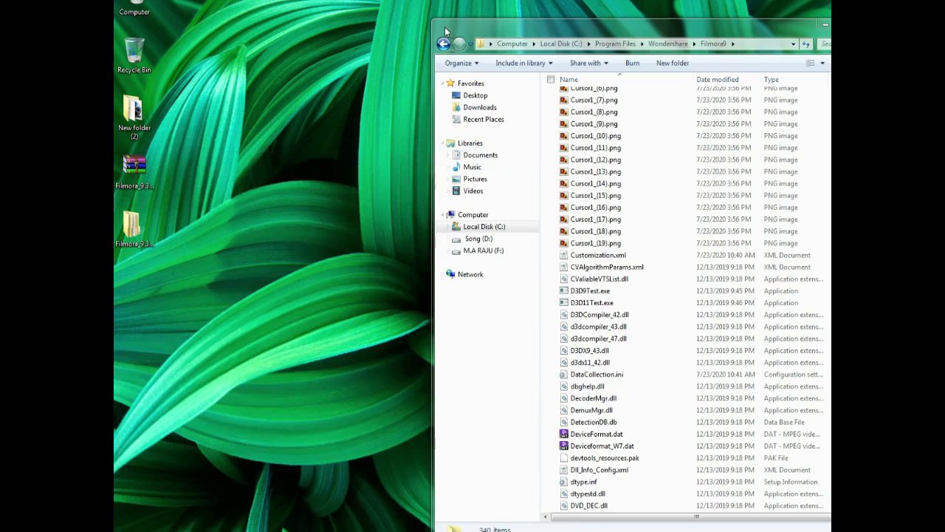
pyautogui.doubleClick(445, 31)
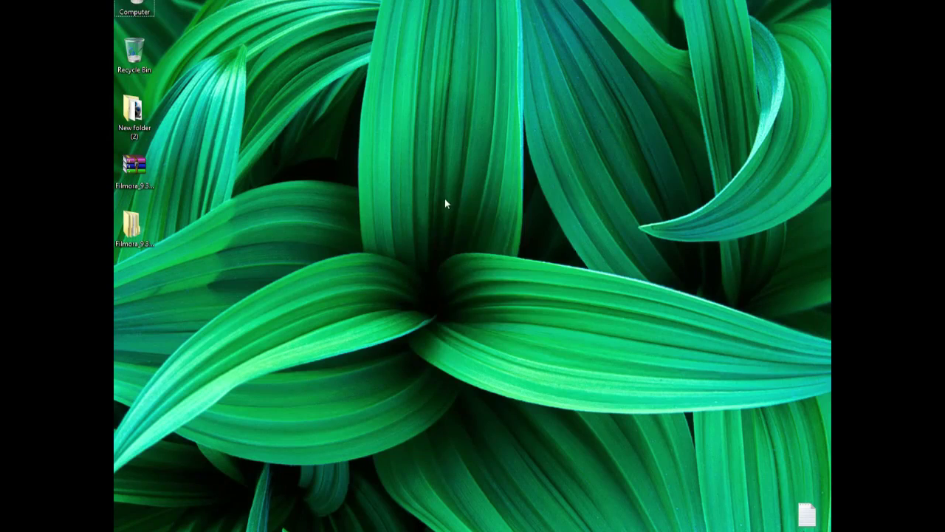
# - Refresh the desktop, switch to the notes text file and delete all of its text
pyautogui.rightClick(445, 200)
pyautogui.click(449, 206)
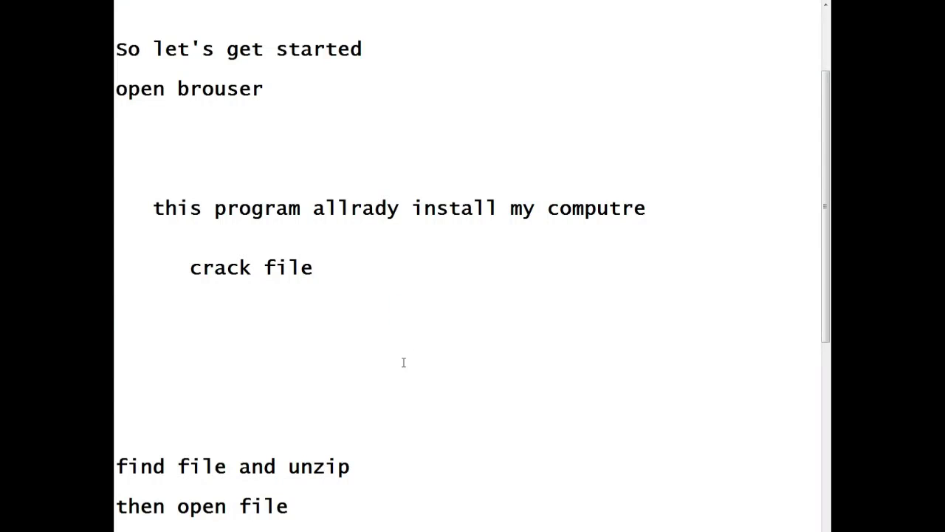
pyautogui.hotkey('ctrl', 'a')
pyautogui.press('BackSpace')
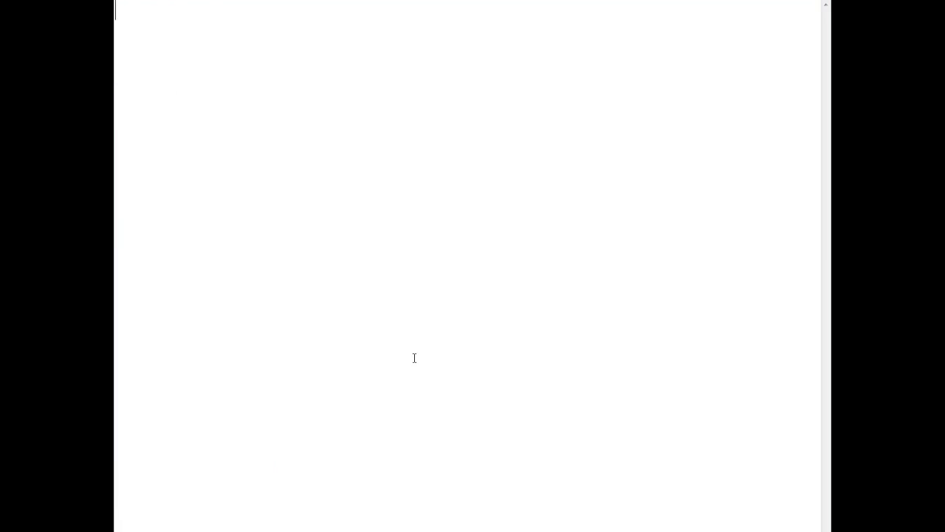
# - Write "open programe" in the empty notes file and start a new line below it with "like"
pyautogui.click(333, 248)
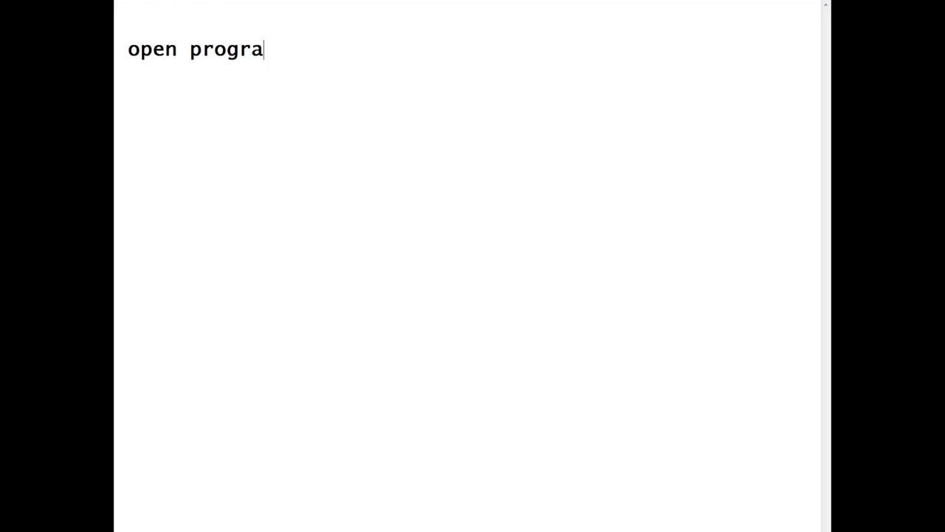
pyautogui.moveTo(301, 59); pyautogui.dragTo(123, 57)
pyautogui.click(243, 152)
pyautogui.click(369, 293)
pyautogui.press('Return')
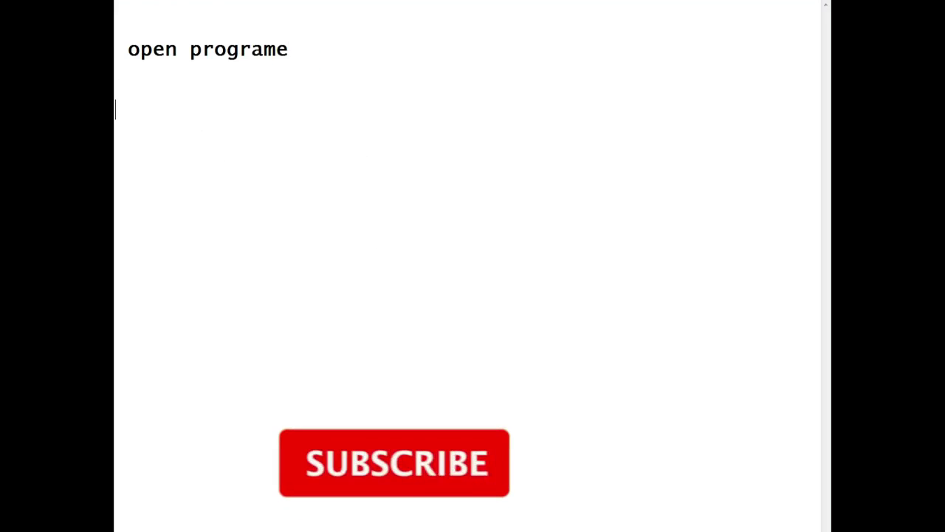
pyautogui.write('like')
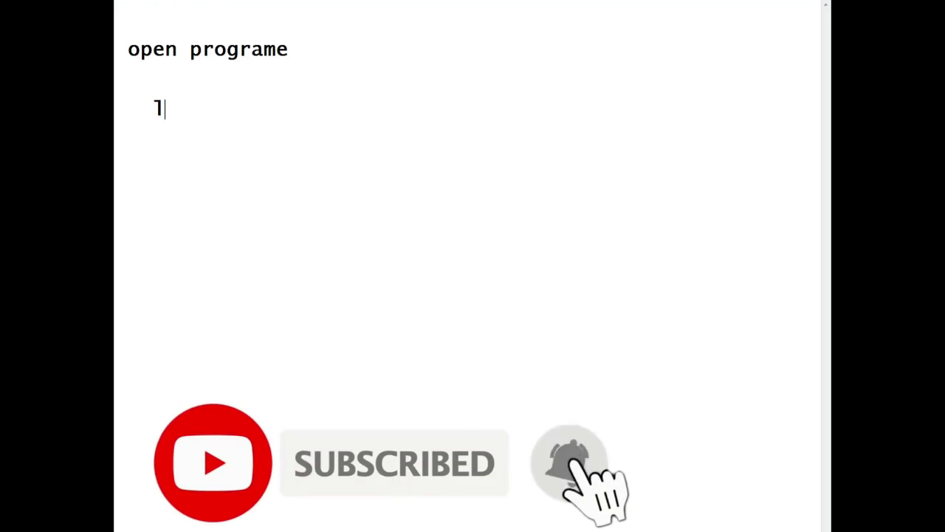